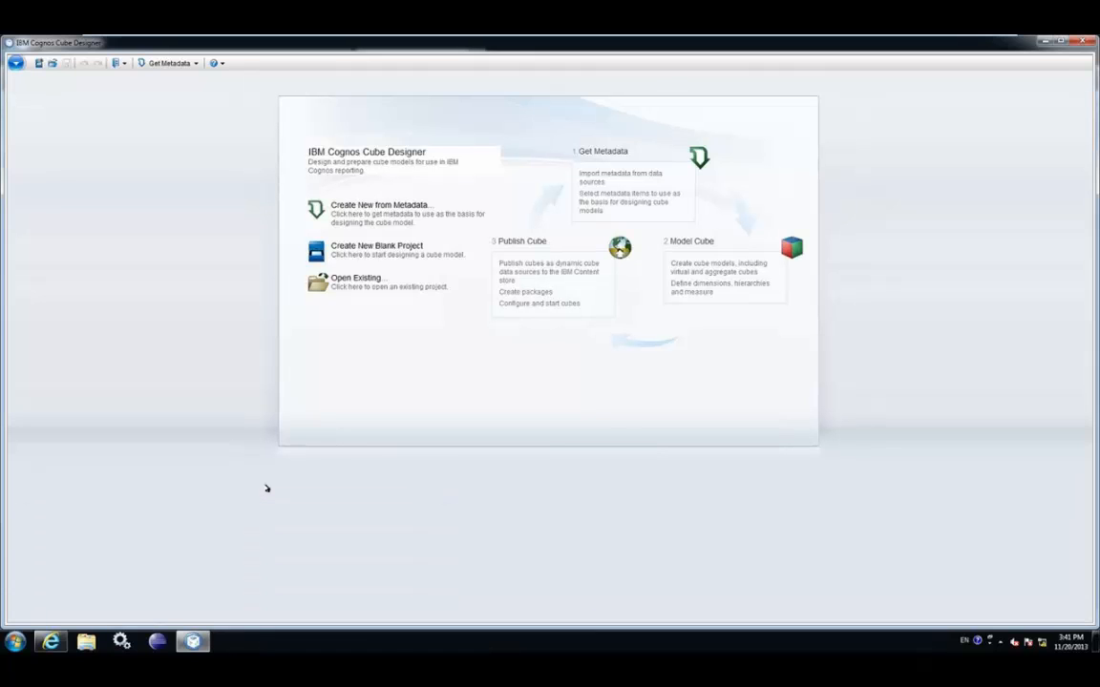
# Start a project from a Content Manager data source and log on with user ID and password
pyautogui.click(171, 62)
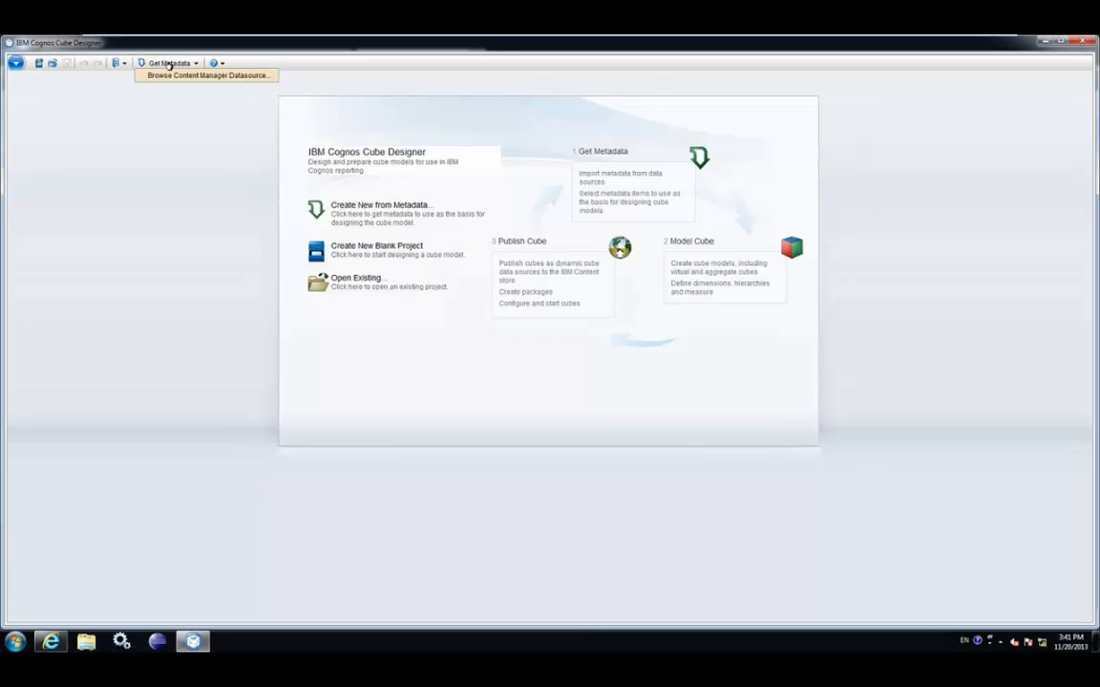
pyautogui.click(174, 76)
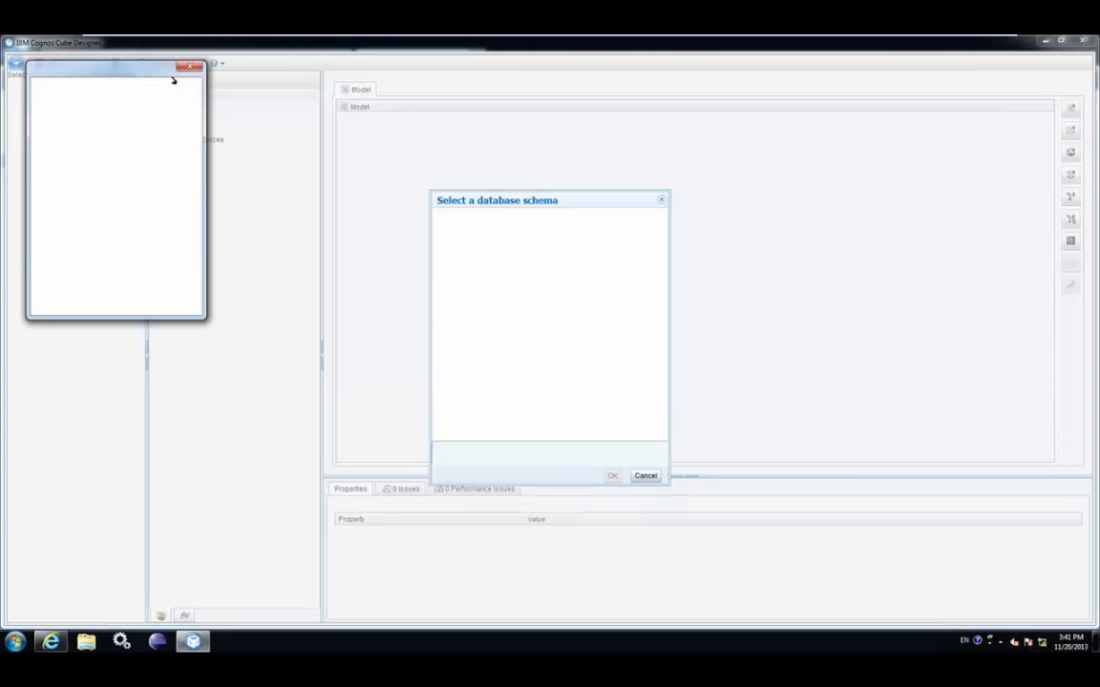
pyautogui.write('admin')
pyautogui.press('Tab')
pyautogui.write('********')
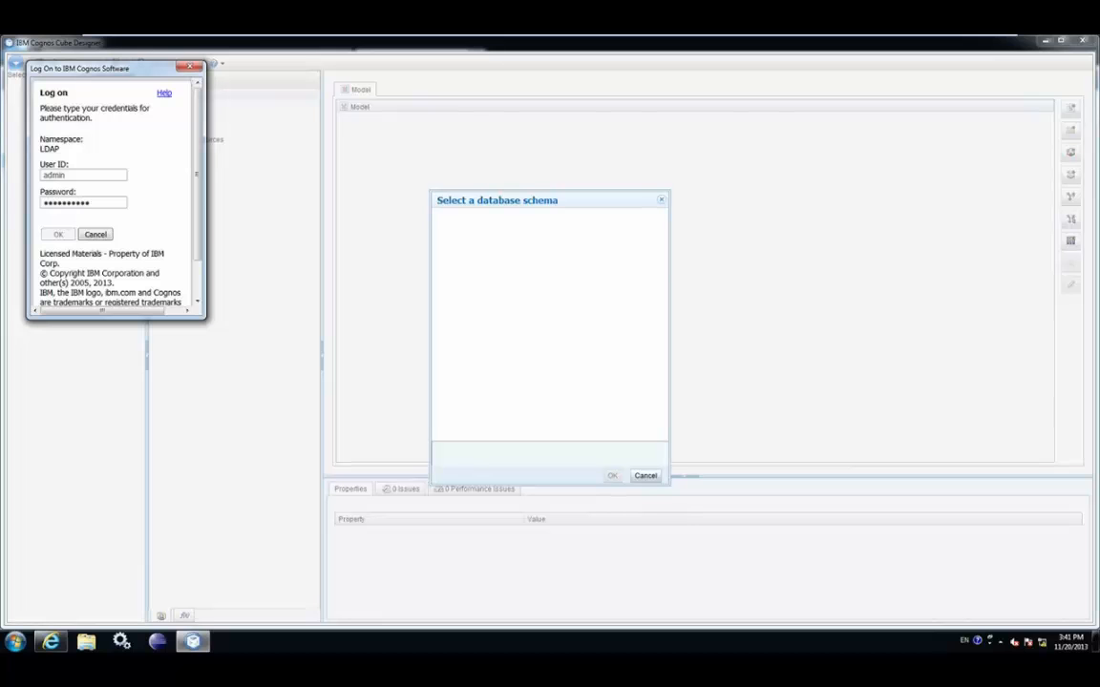
pyautogui.press('Return')
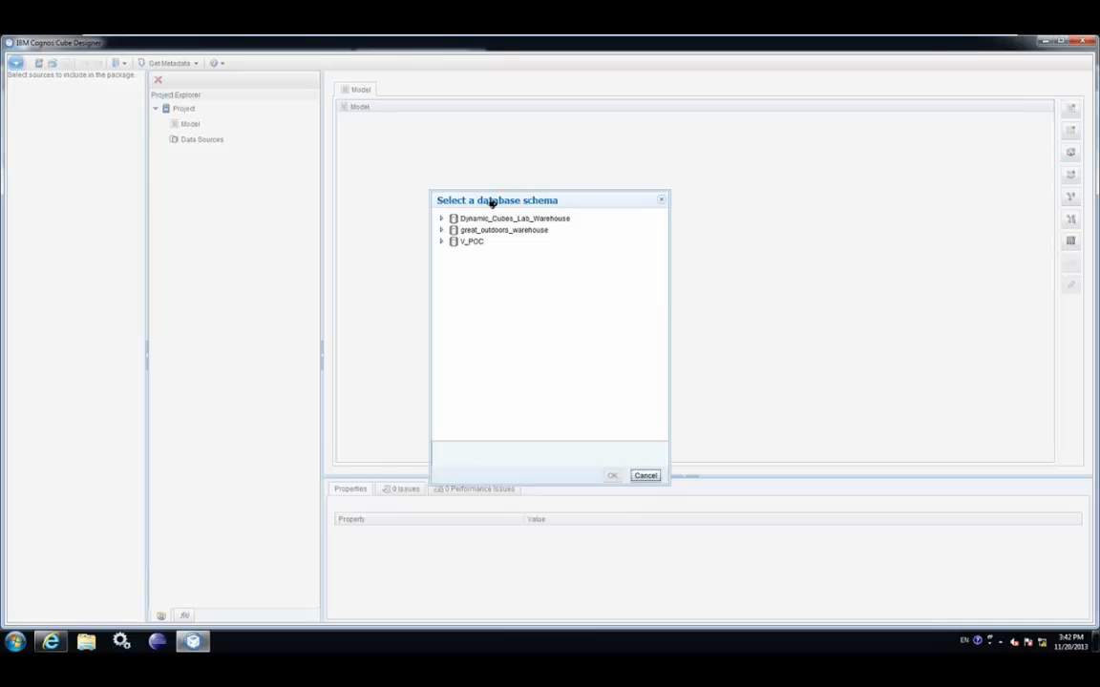
# Select the DCSALES schema under Dynamic_Cubes_Lab_Warehouse and confirm it as the metadata source
pyautogui.click(444, 220)
pyautogui.click(442, 219)
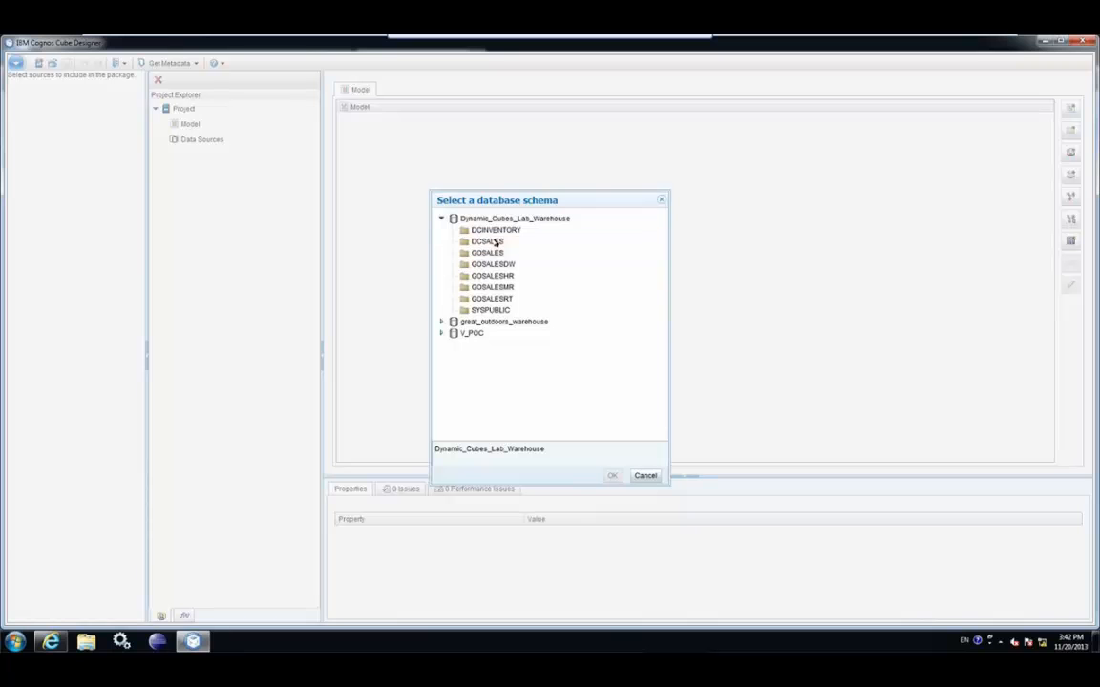
pyautogui.click(489, 242)
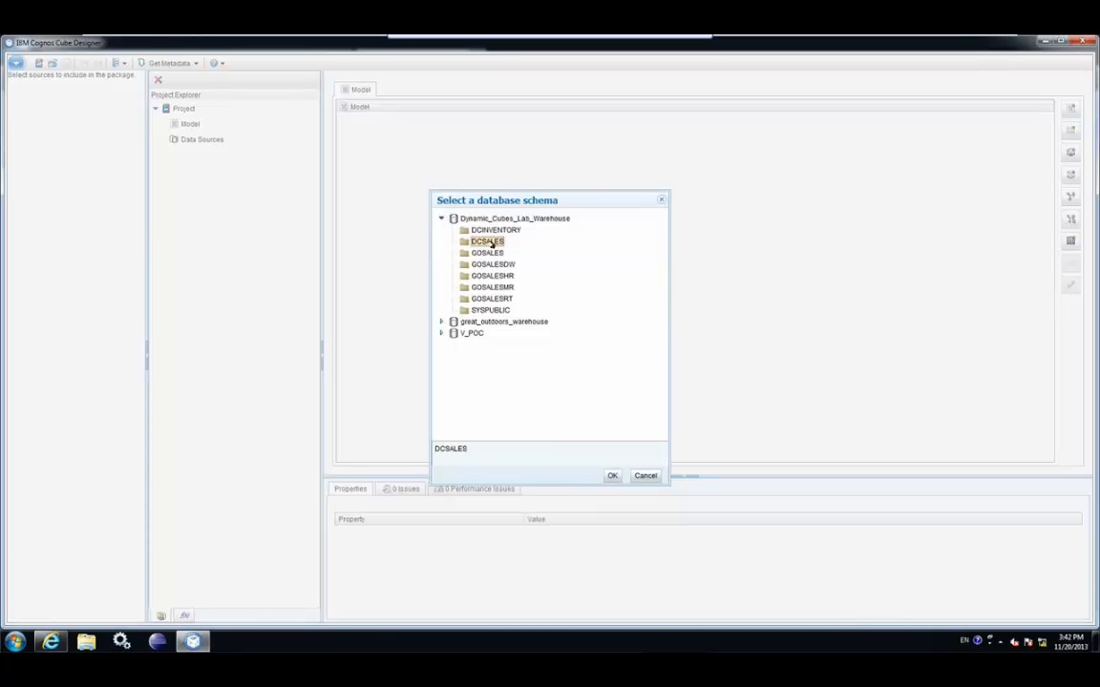
pyautogui.click(612, 476)
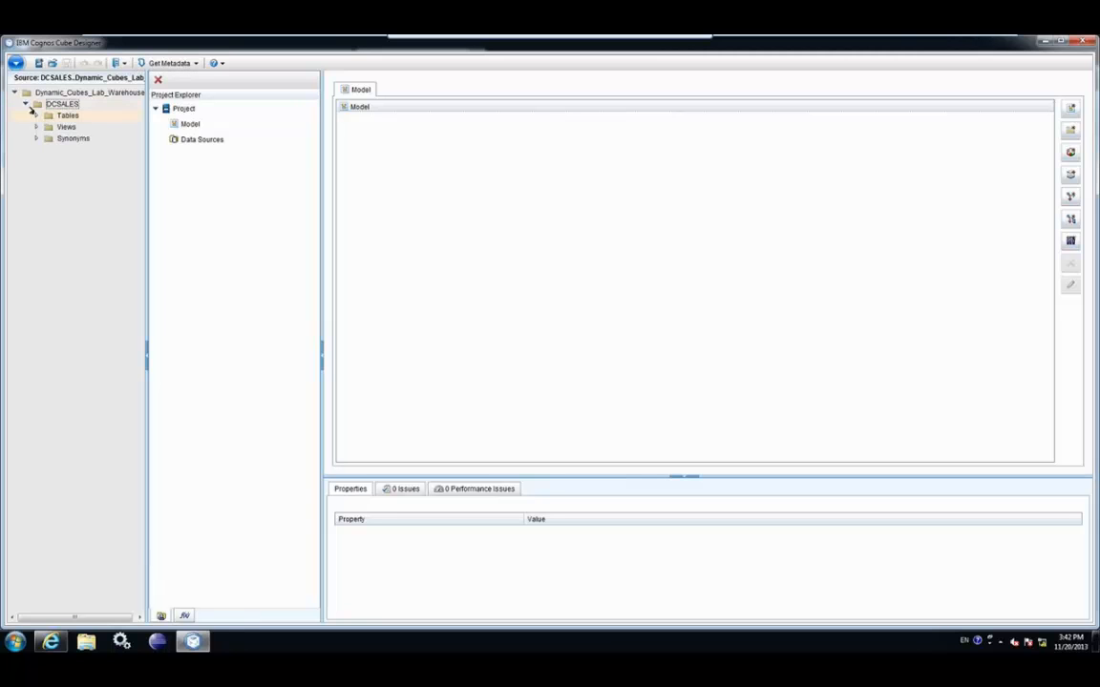
# Expand the DCSALES tables and preview HISTORIC_SALES rows with View Data
pyautogui.click(36, 115)
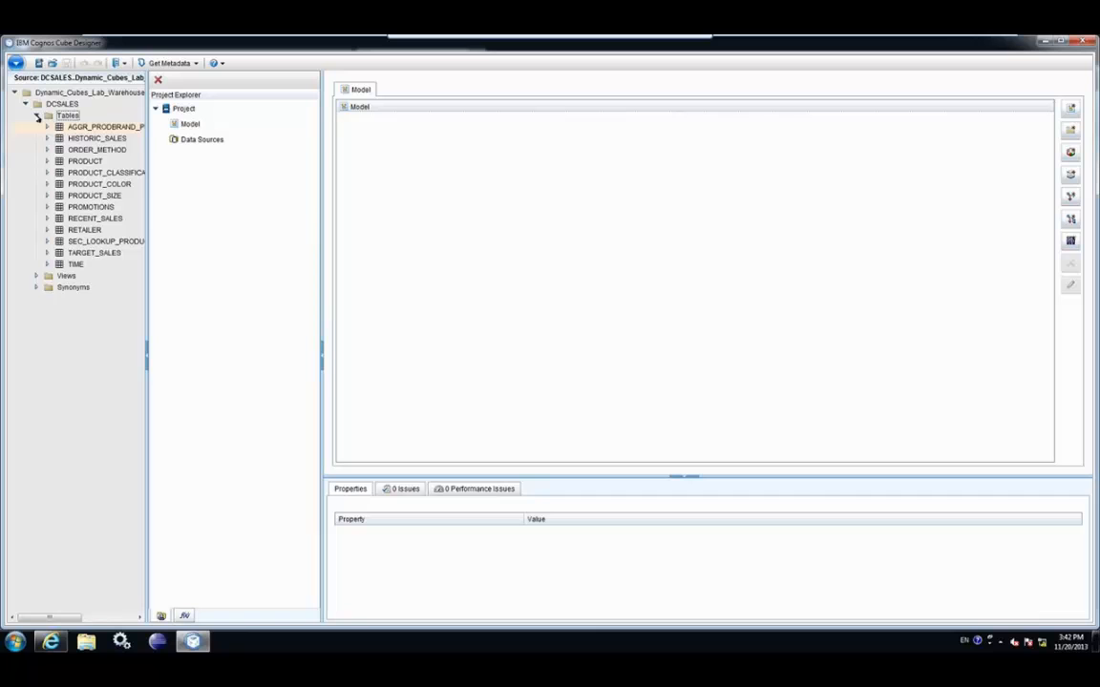
pyautogui.click(51, 142)
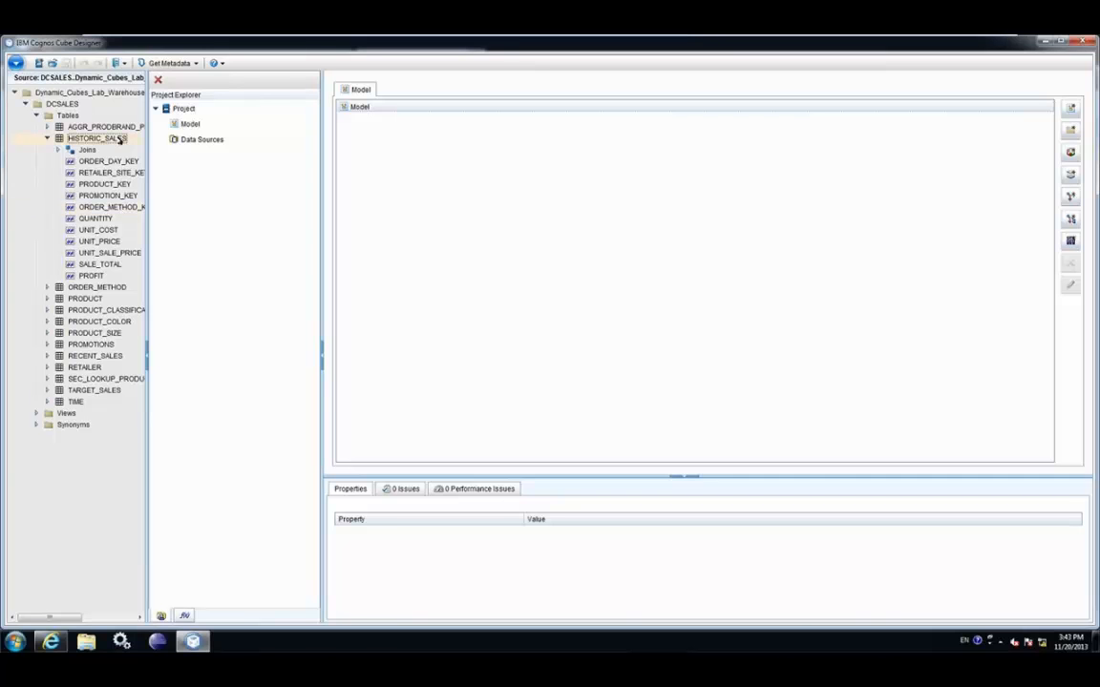
pyautogui.rightClick(120, 139)
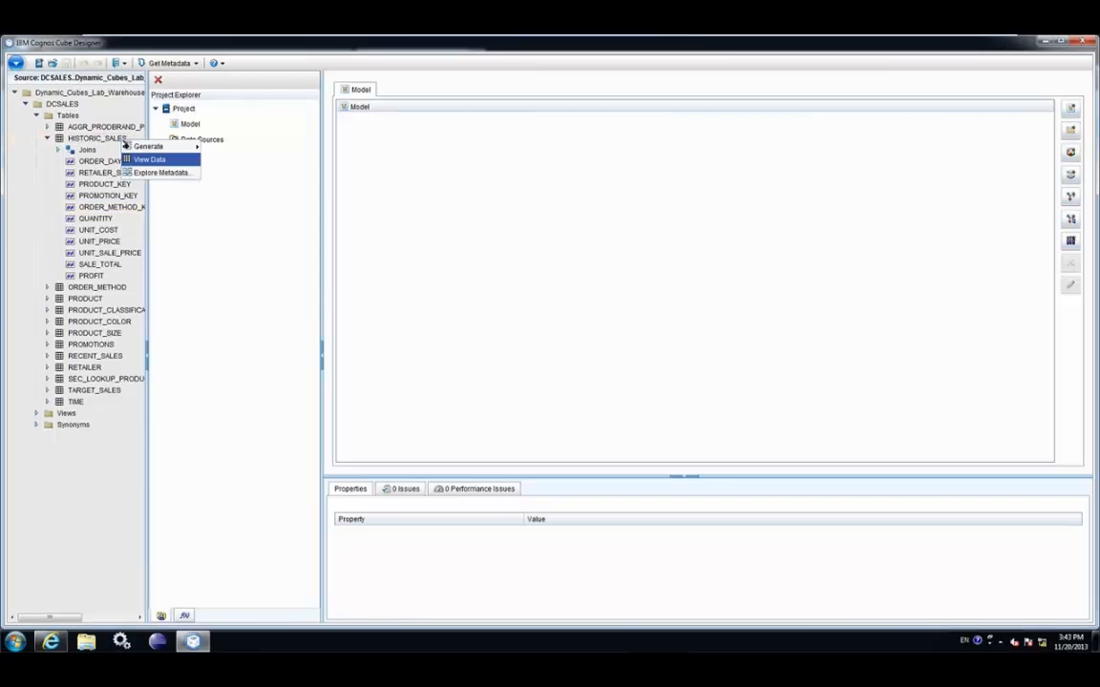
pyautogui.click(151, 159)
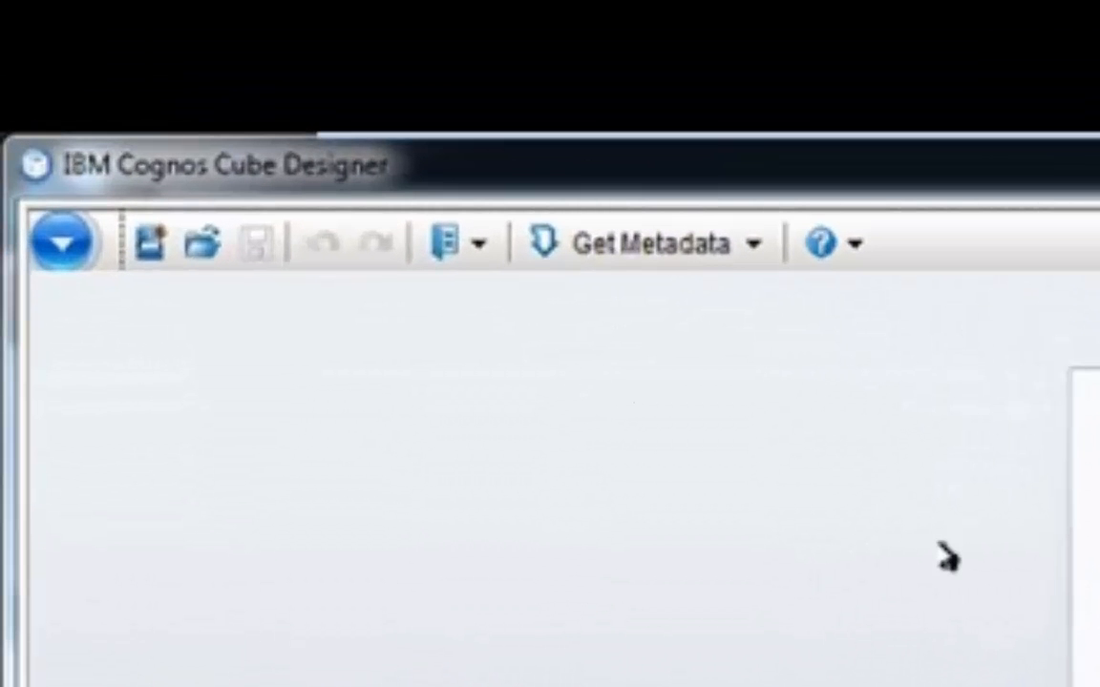
# Open Checkpoint_03_AggregateWorkflow.fmd from Desktop > Dynamic Cubes Lab - Student Files > Student Files and log on
pyautogui.click(217, 246)
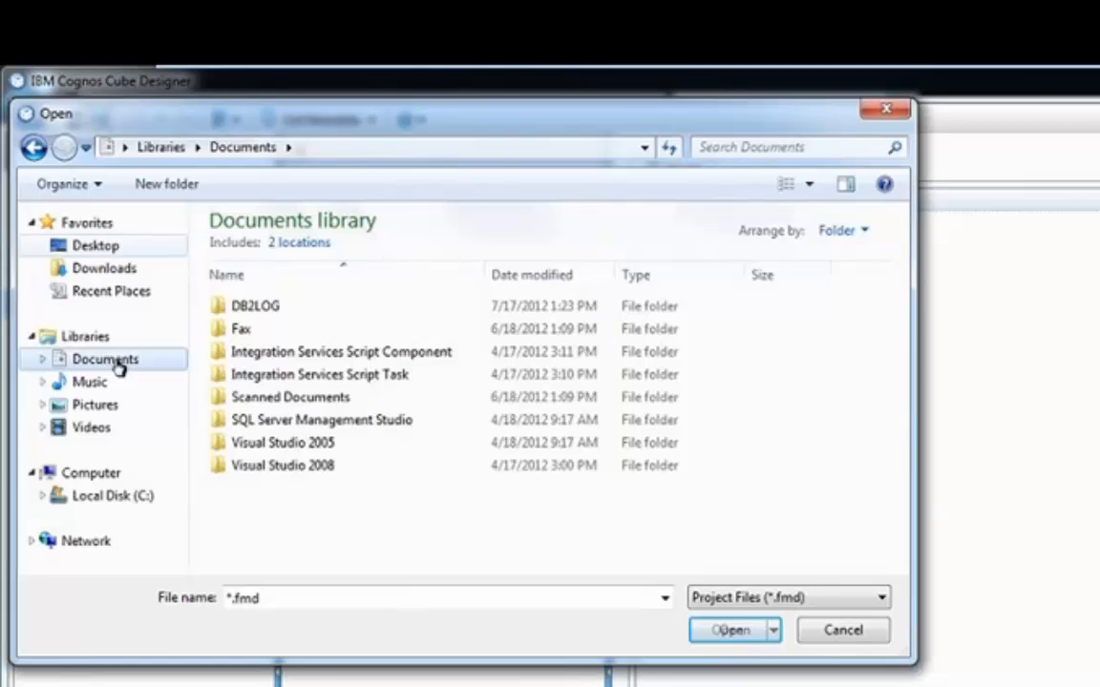
pyautogui.click(95, 246)
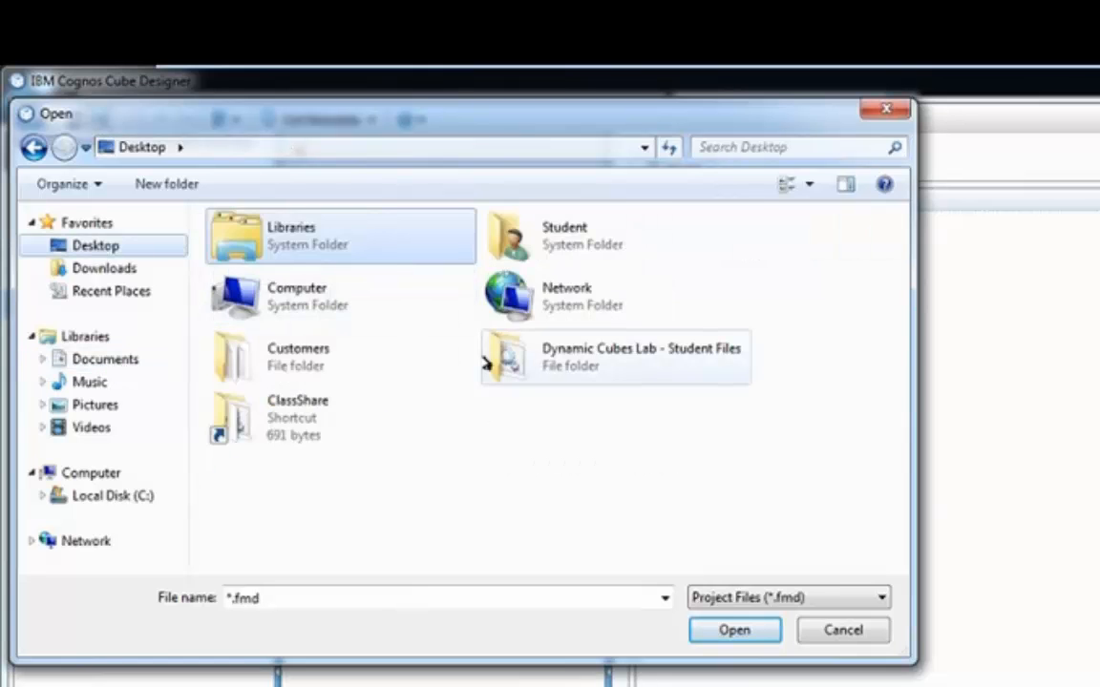
pyautogui.doubleClick(487, 361)
pyautogui.doubleClick(291, 275)
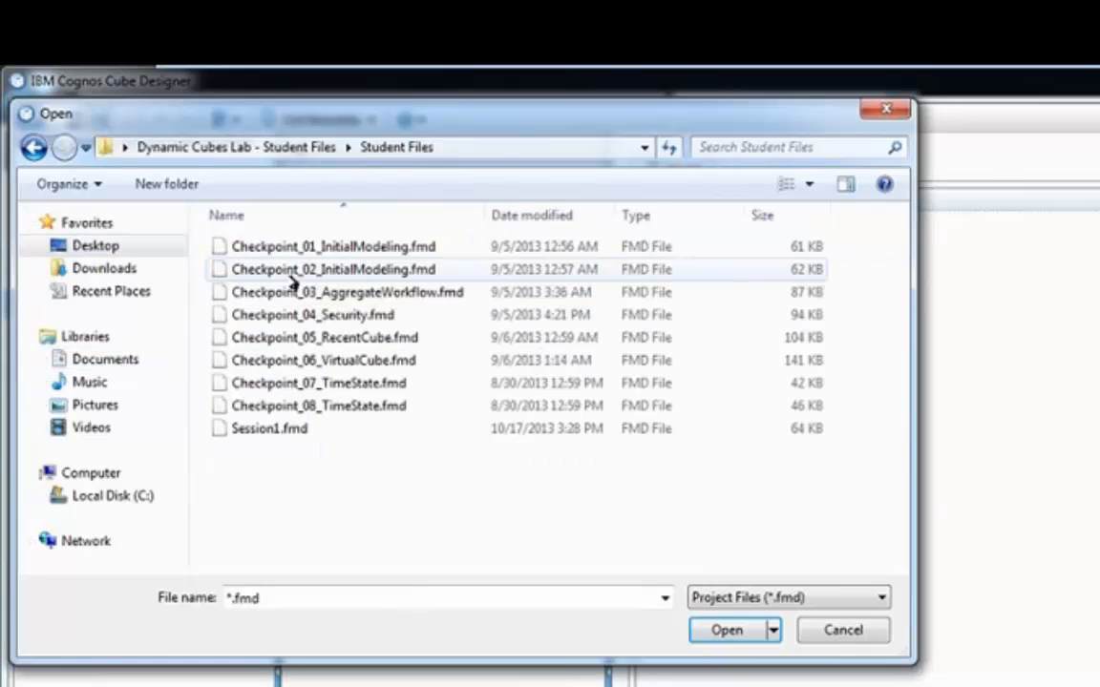
pyautogui.doubleClick(291, 287)
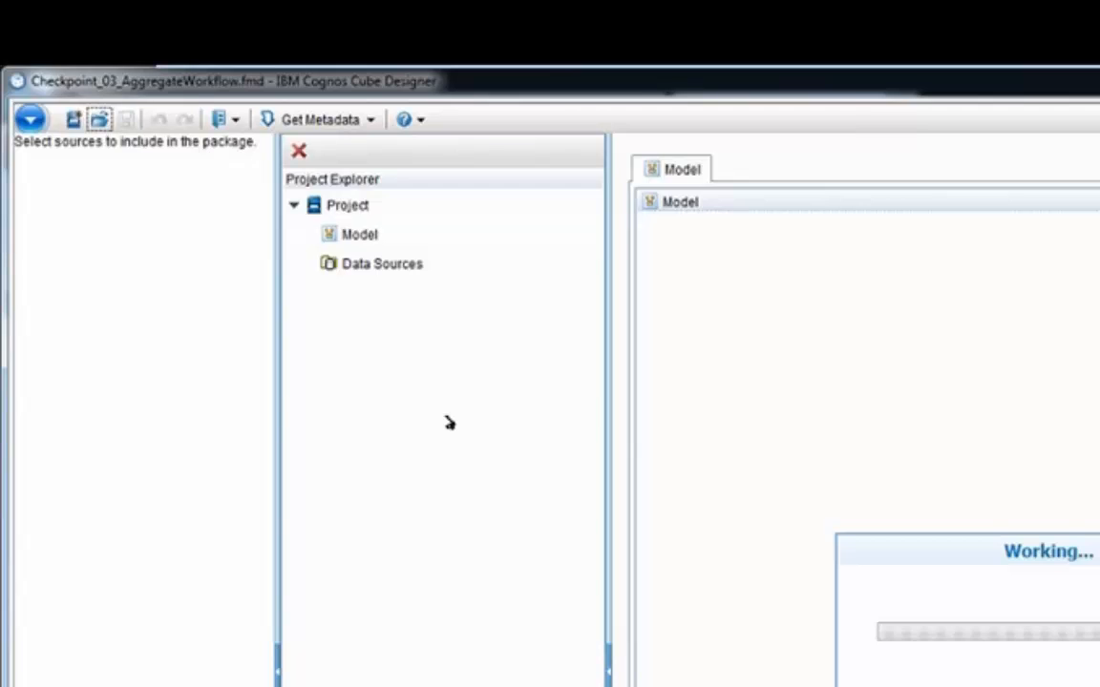
pyautogui.write('admin')
pyautogui.press('Tab')
pyautogui.write('xxxxxxxxxxx')
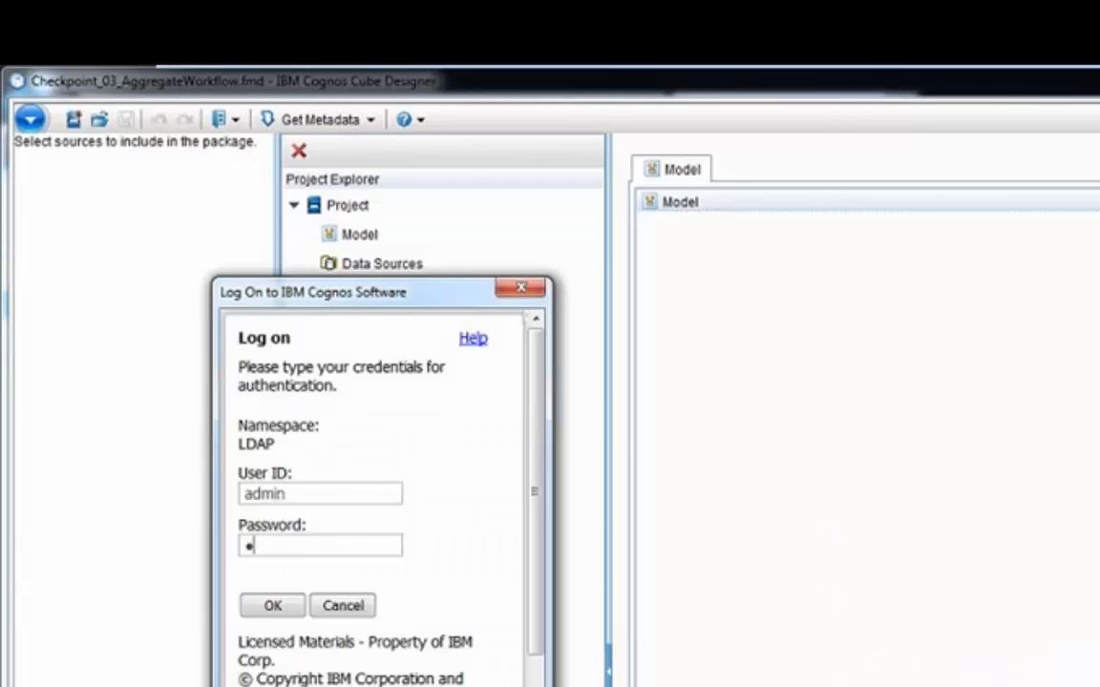
pyautogui.press('Return')
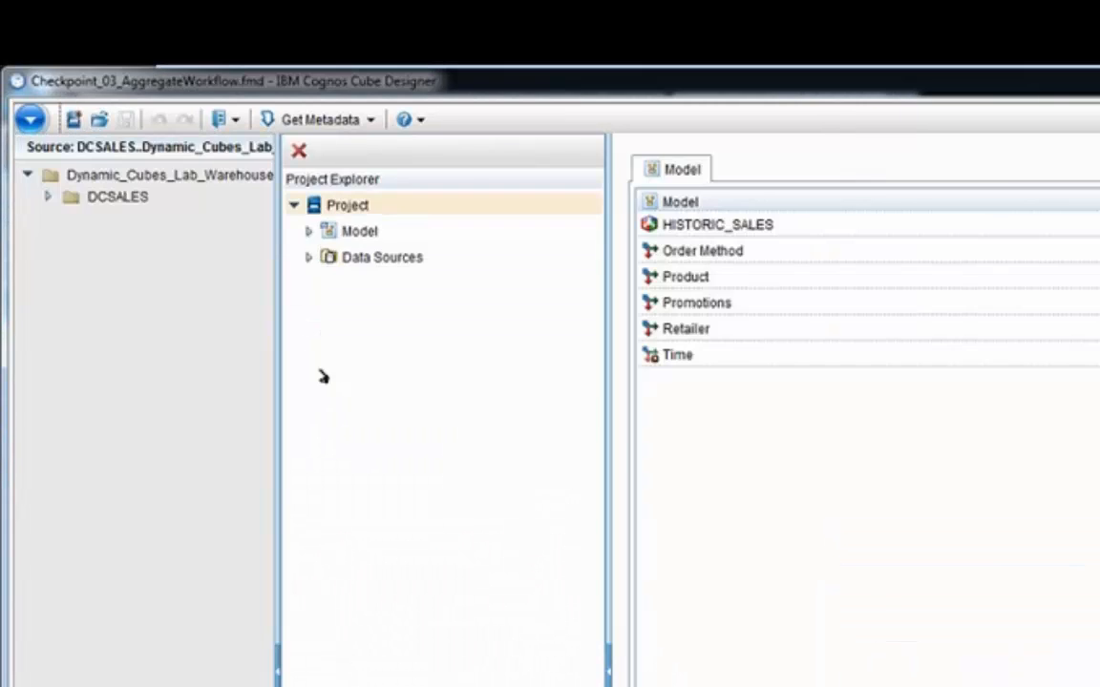
# Expand the HISTORIC_SALES cube with its Order Method and Product dimensions in the model
pyautogui.click(308, 231)
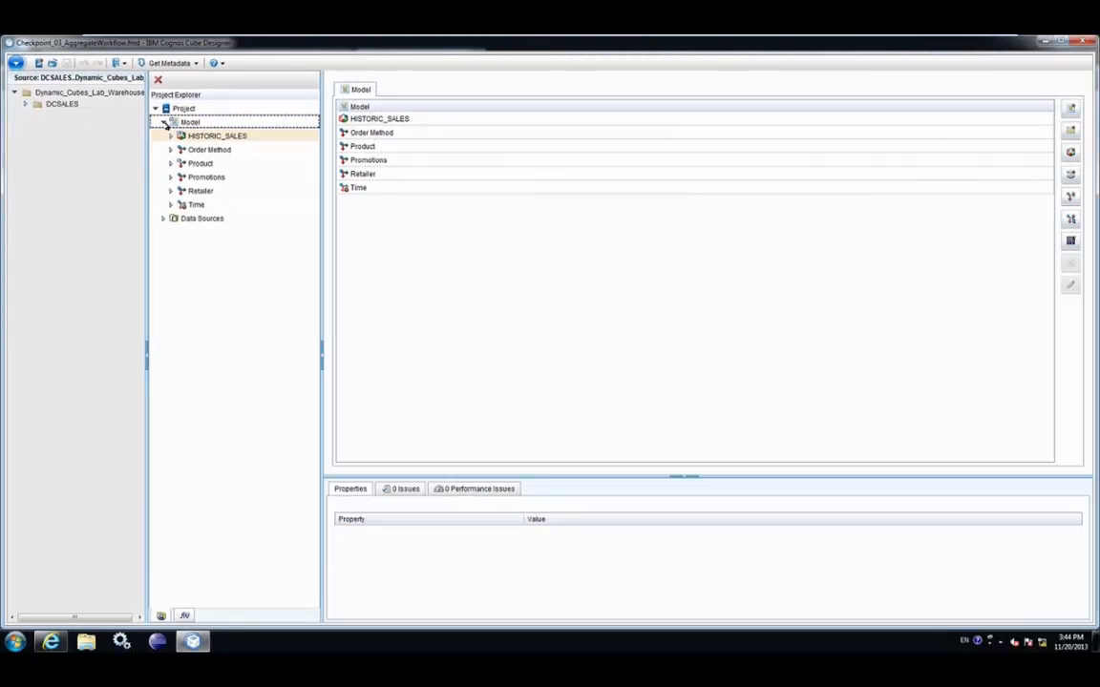
pyautogui.click(176, 137)
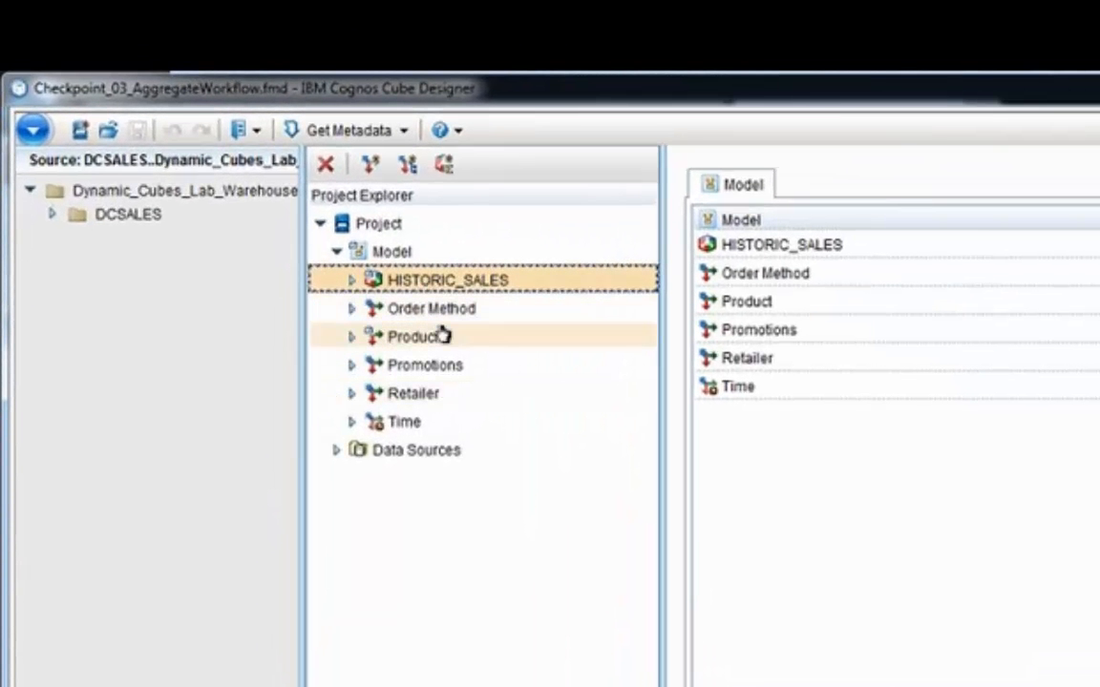
pyautogui.click(353, 280)
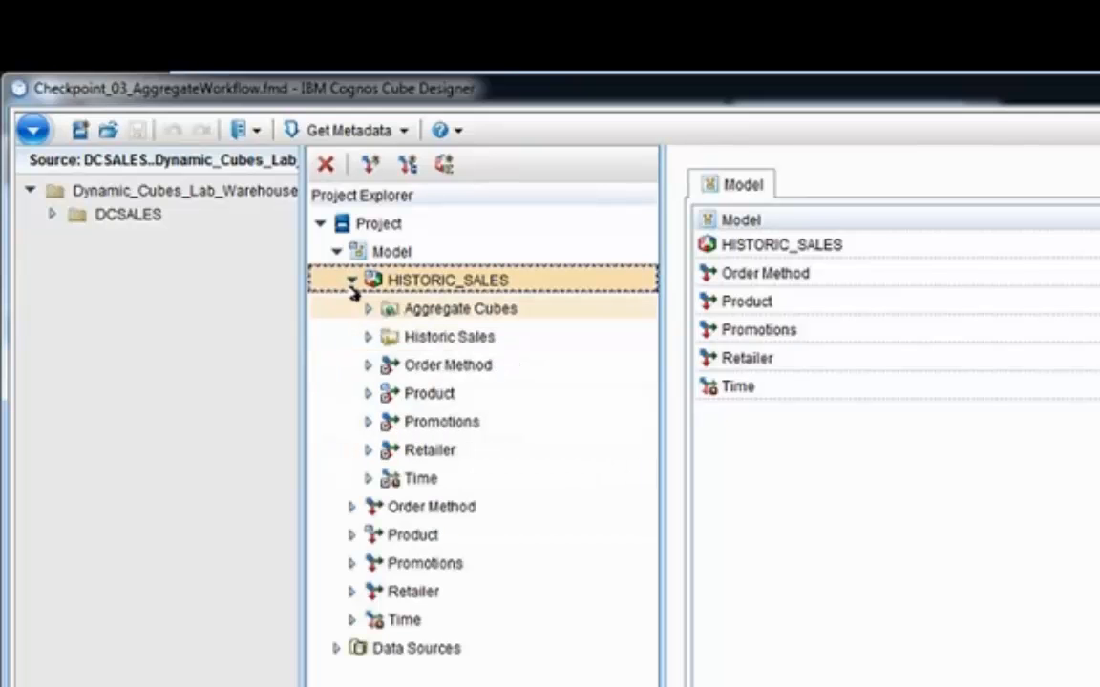
pyautogui.click(369, 365)
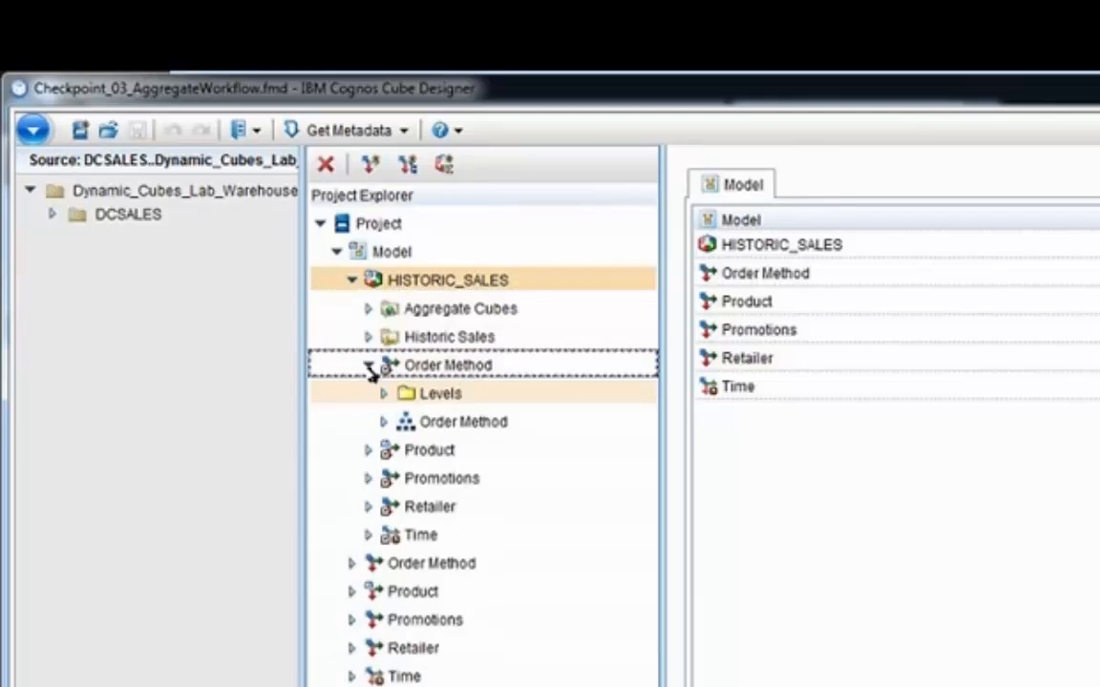
pyautogui.click(383, 422)
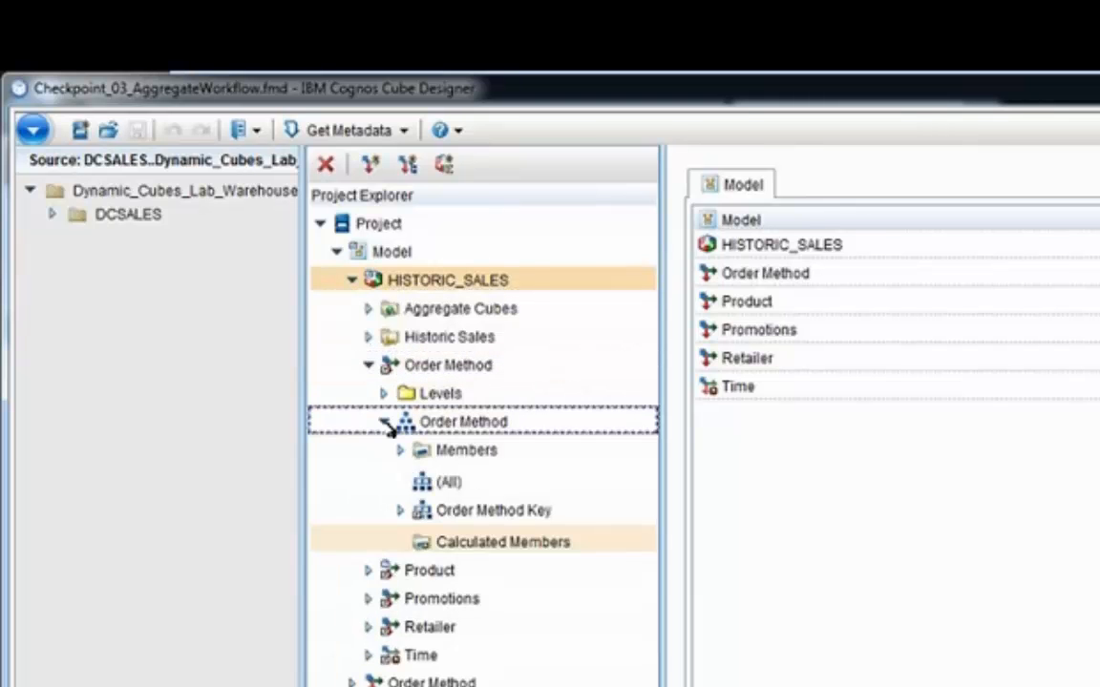
pyautogui.click(368, 570)
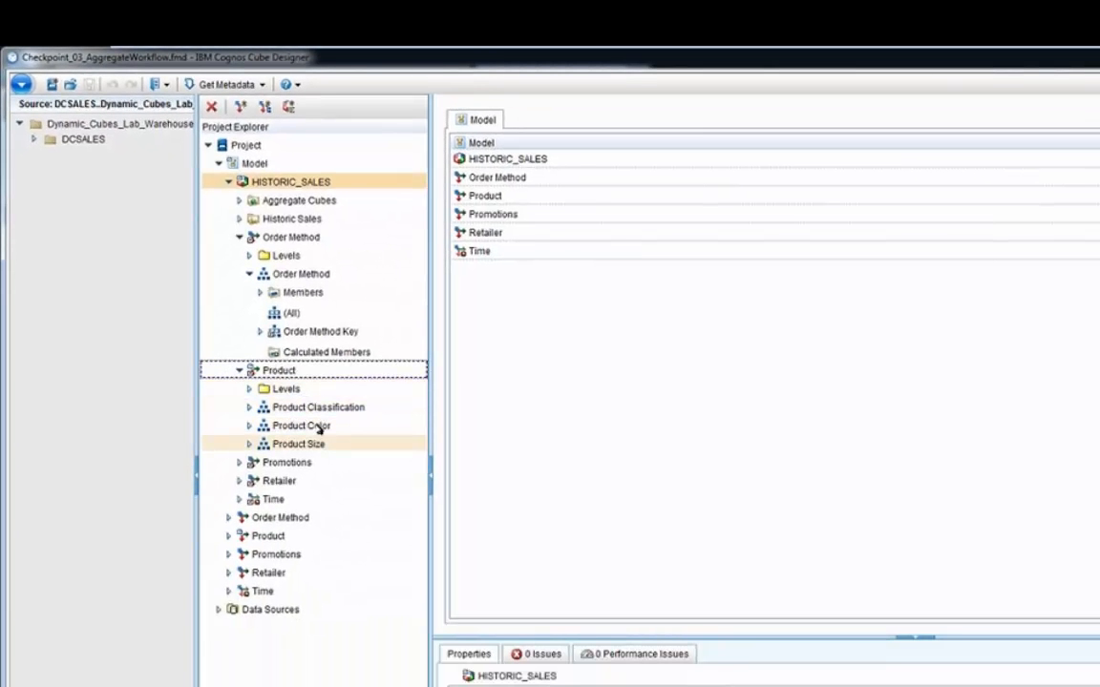
# Open the Product Classification hierarchy and Product Brand level, then list the Historic Sales measures
pyautogui.click(316, 408)
pyautogui.doubleClick(310, 411)
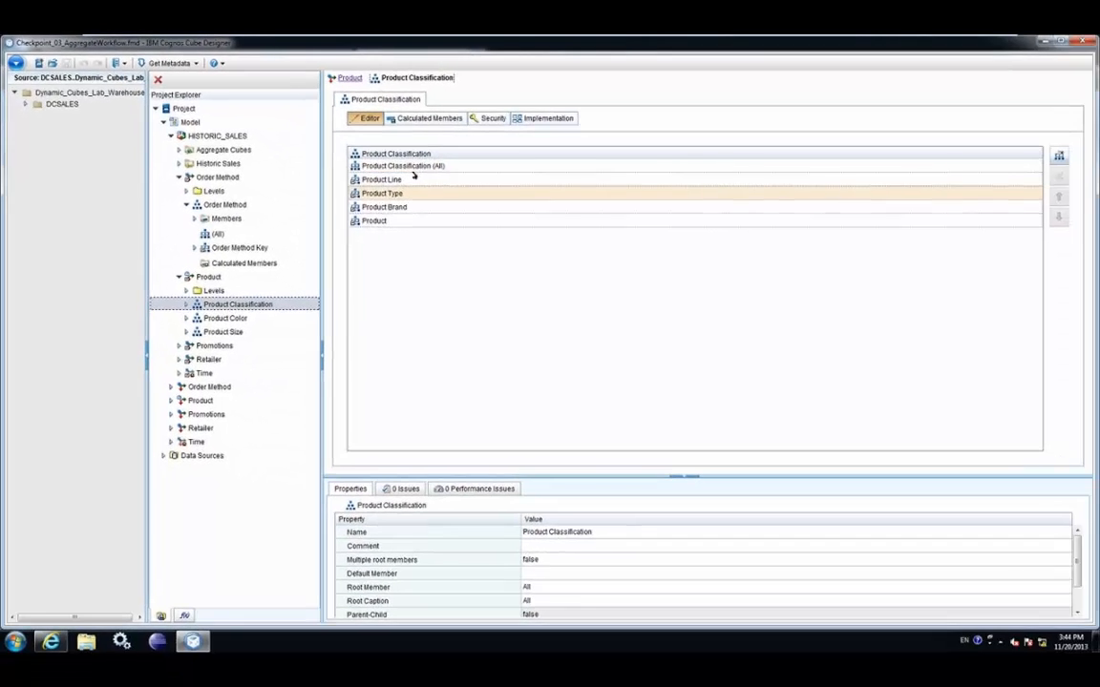
pyautogui.click(426, 203)
pyautogui.doubleClick(427, 203)
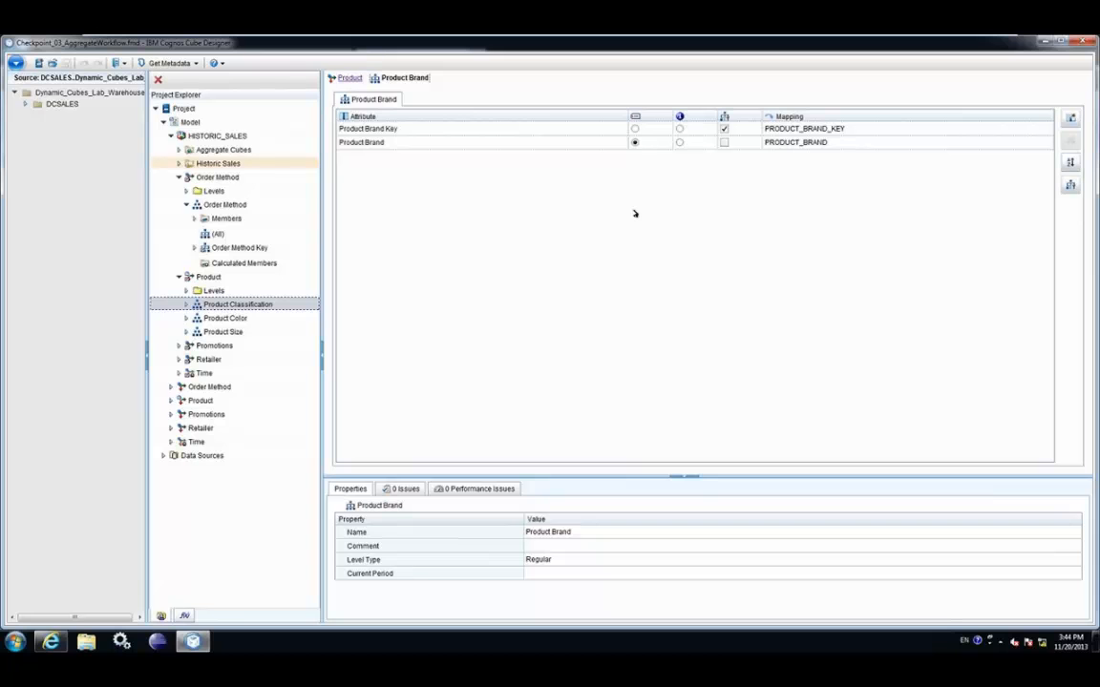
pyautogui.click(178, 163)
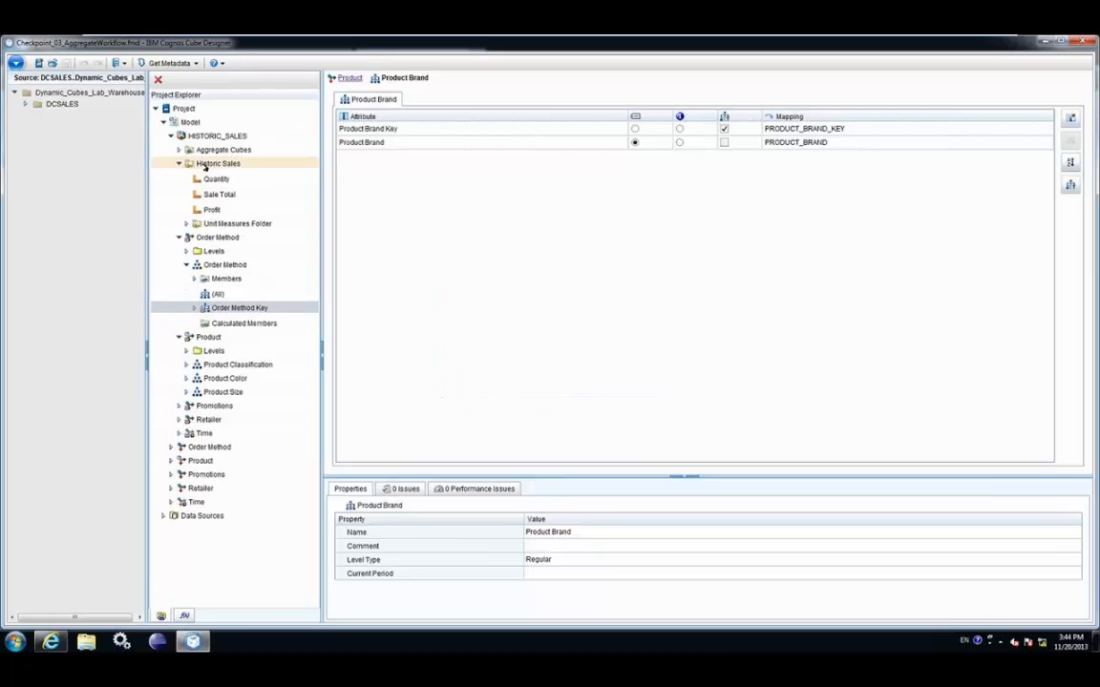
pyautogui.press('Down')
# Open the Historic Sales measures and expand the DCSALES source tables
pyautogui.doubleClick(216, 180)
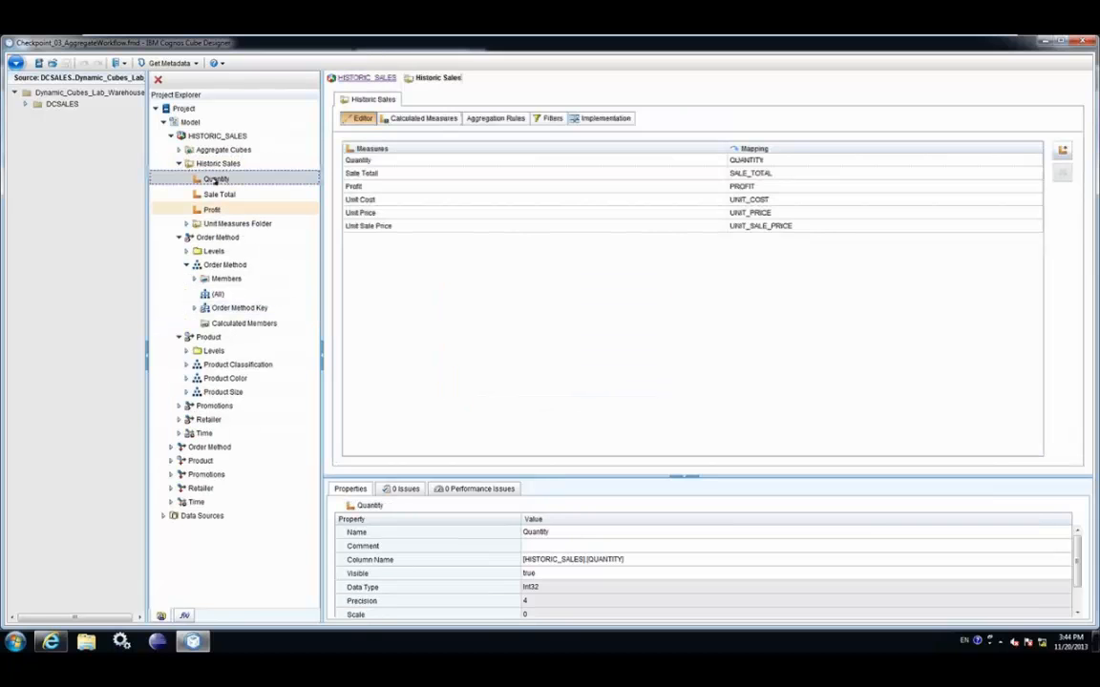
pyautogui.click(27, 103)
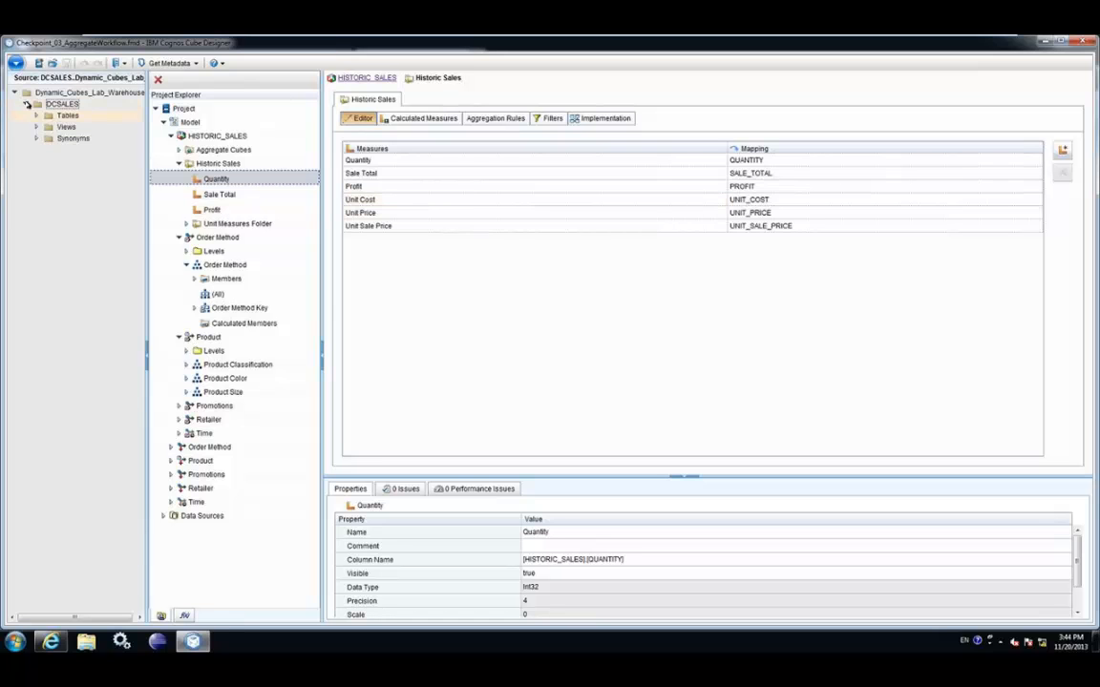
pyautogui.click(37, 116)
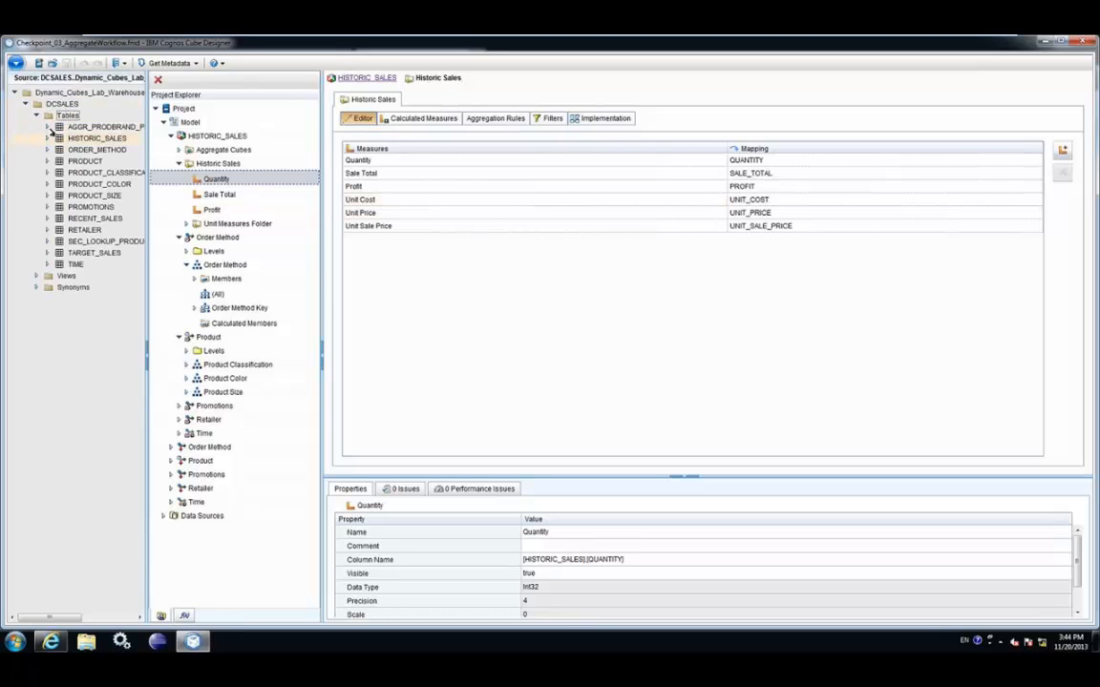
# Select the AGGR_PRODBRAND_PROMONAME aggregate cube and reveal its source table columns
pyautogui.click(180, 150)
pyautogui.click(180, 150)
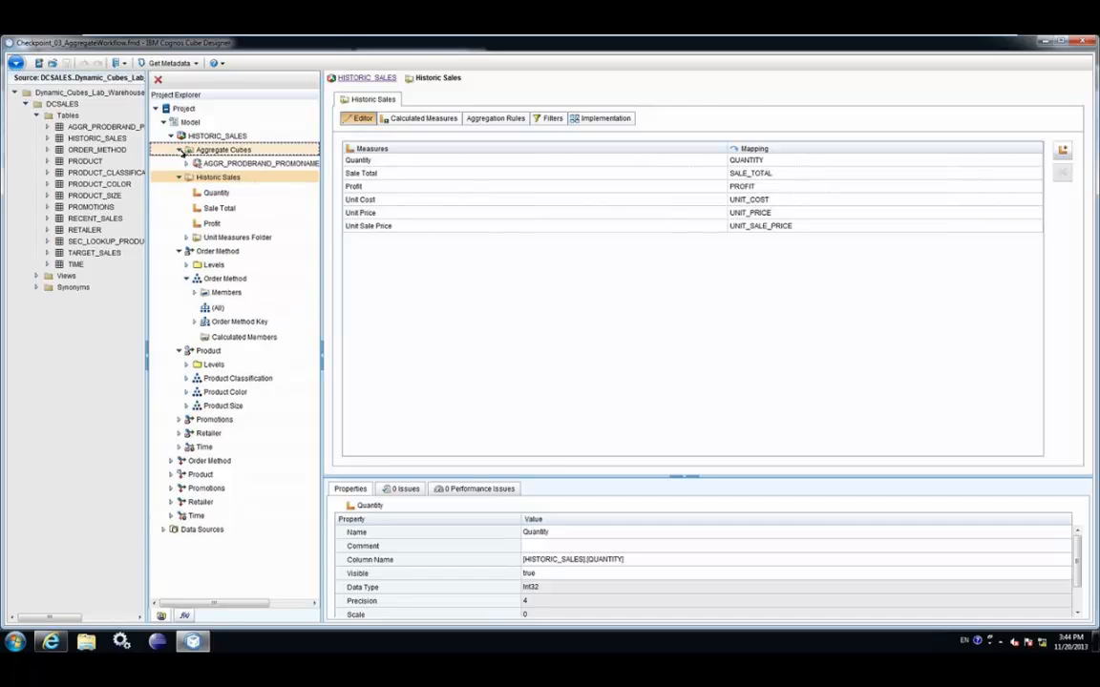
pyautogui.click(188, 165)
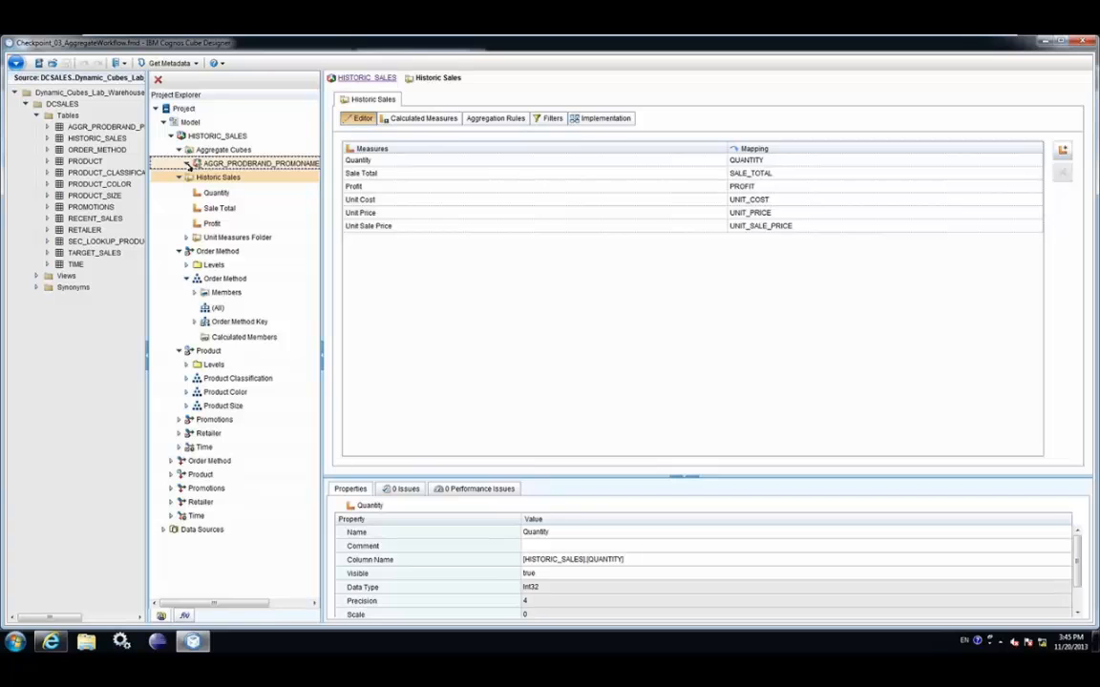
pyautogui.click(238, 164)
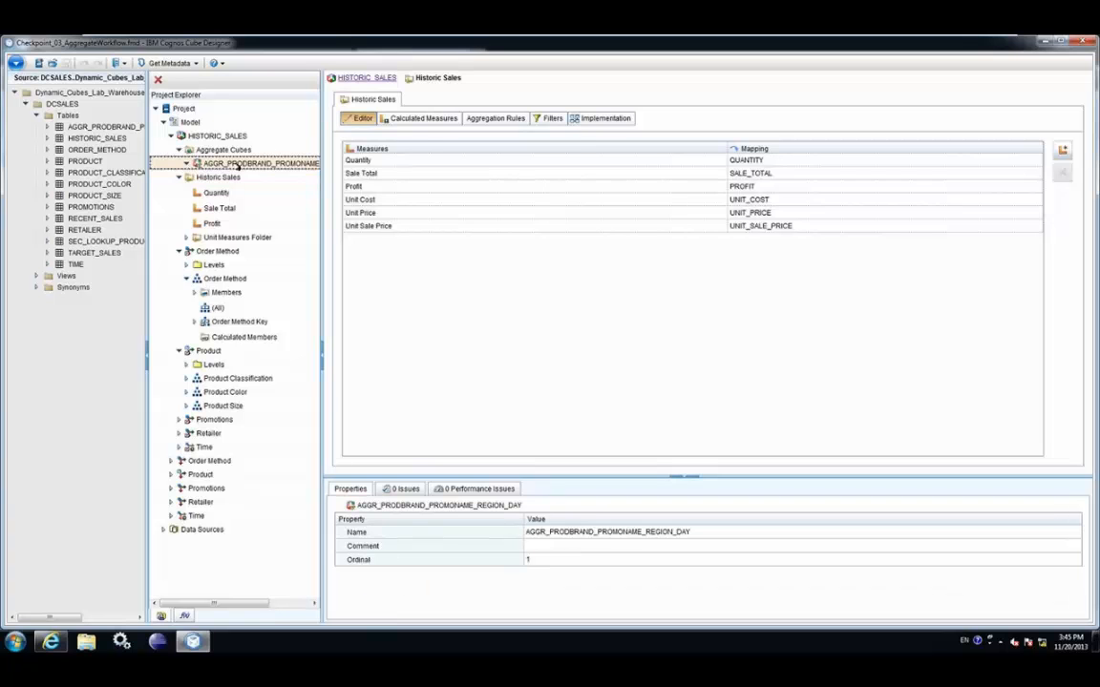
pyautogui.doubleClick(111, 128)
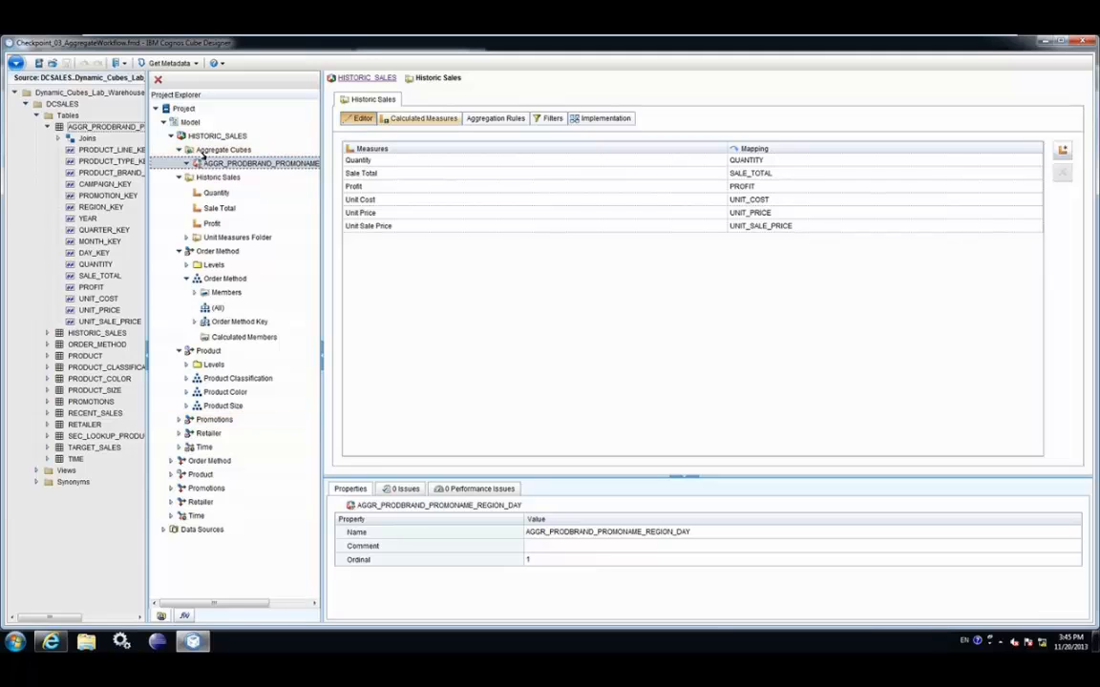
# Review the Calculated Measures and Implementation tabs, then show the HISTORIC_SALES diagram with Time expanded
pyautogui.click(425, 119)
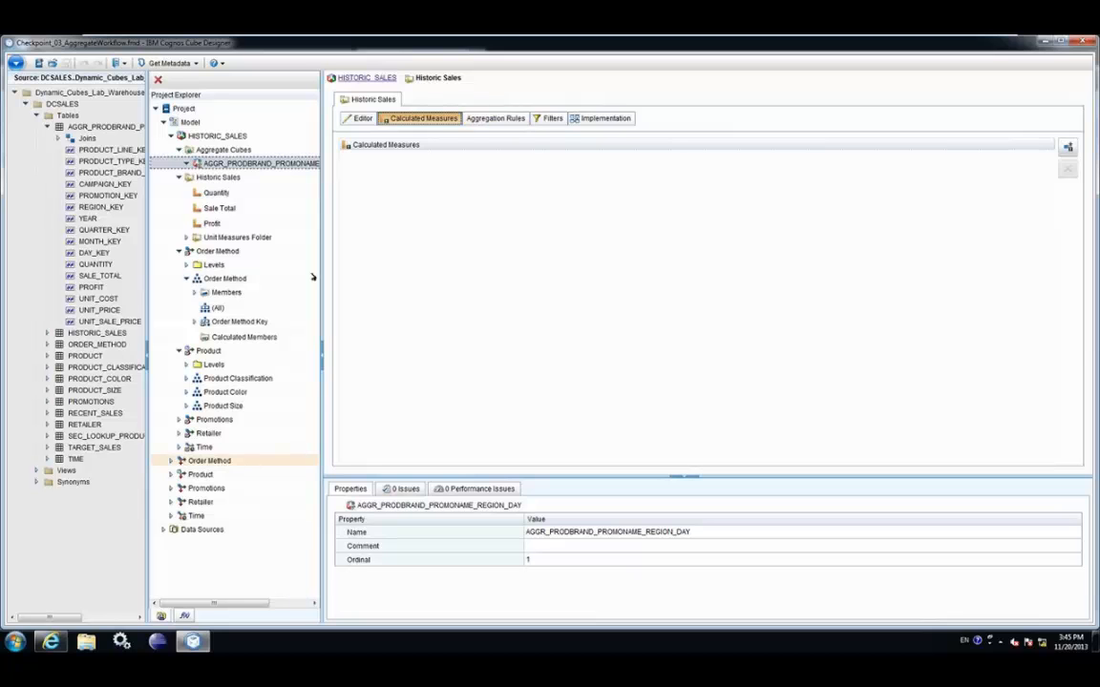
pyautogui.click(592, 117)
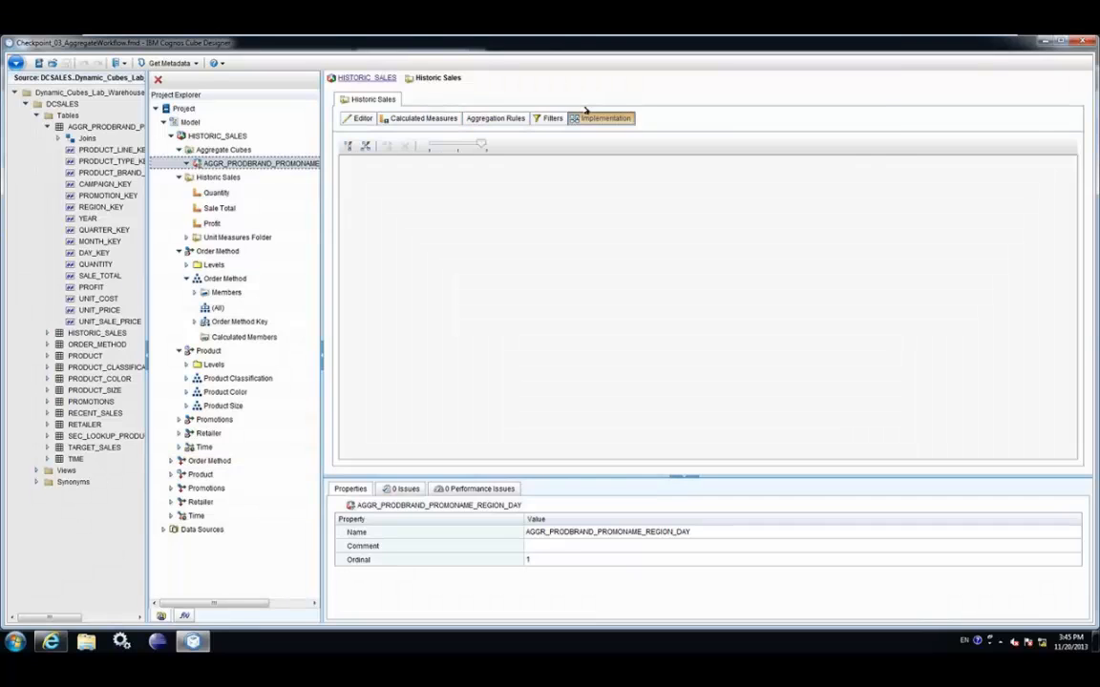
pyautogui.click(217, 136)
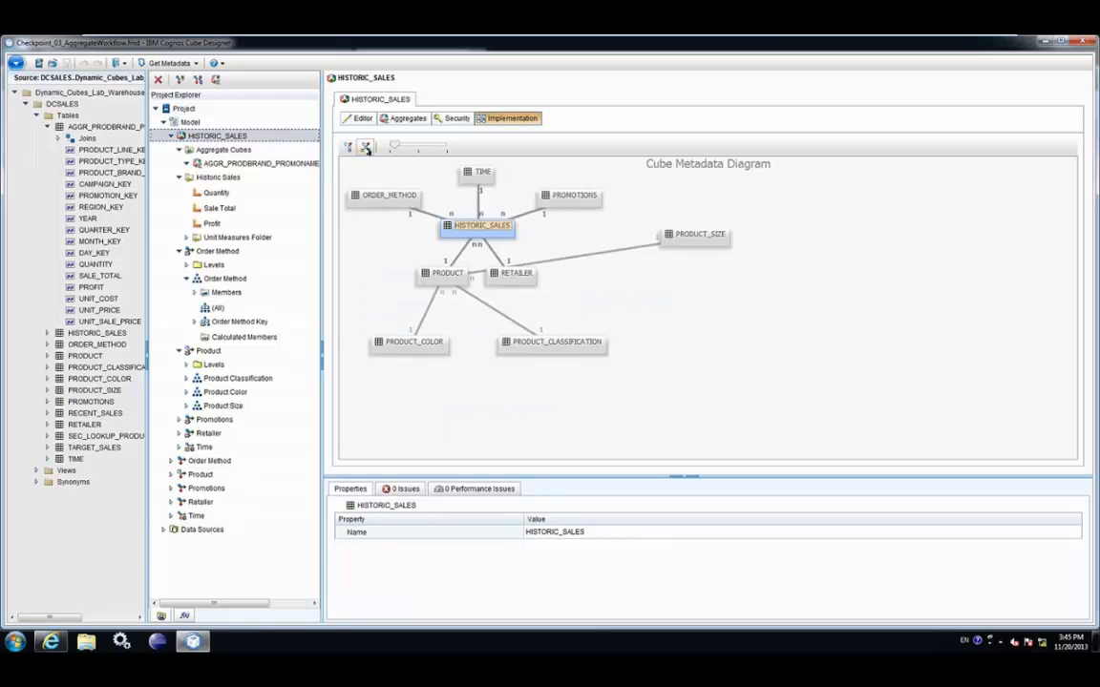
pyautogui.click(172, 516)
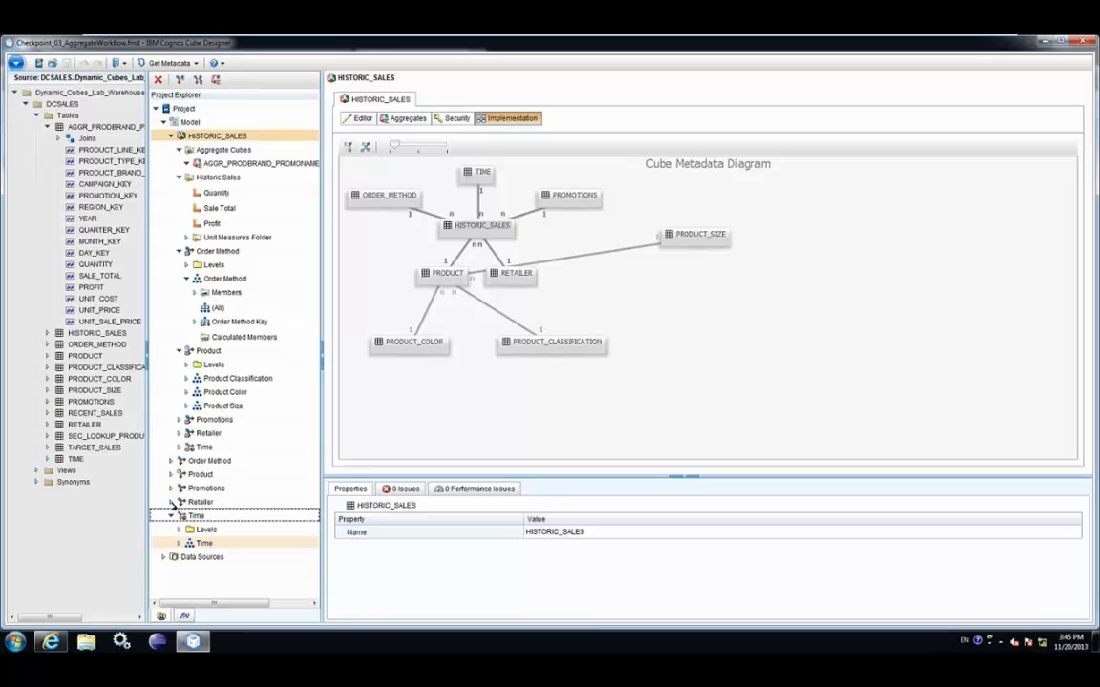
# Publish HISTORIC_SALES from the Project Explorer, expanding Additional Options in the Publish dialog
pyautogui.rightClick(229, 137)
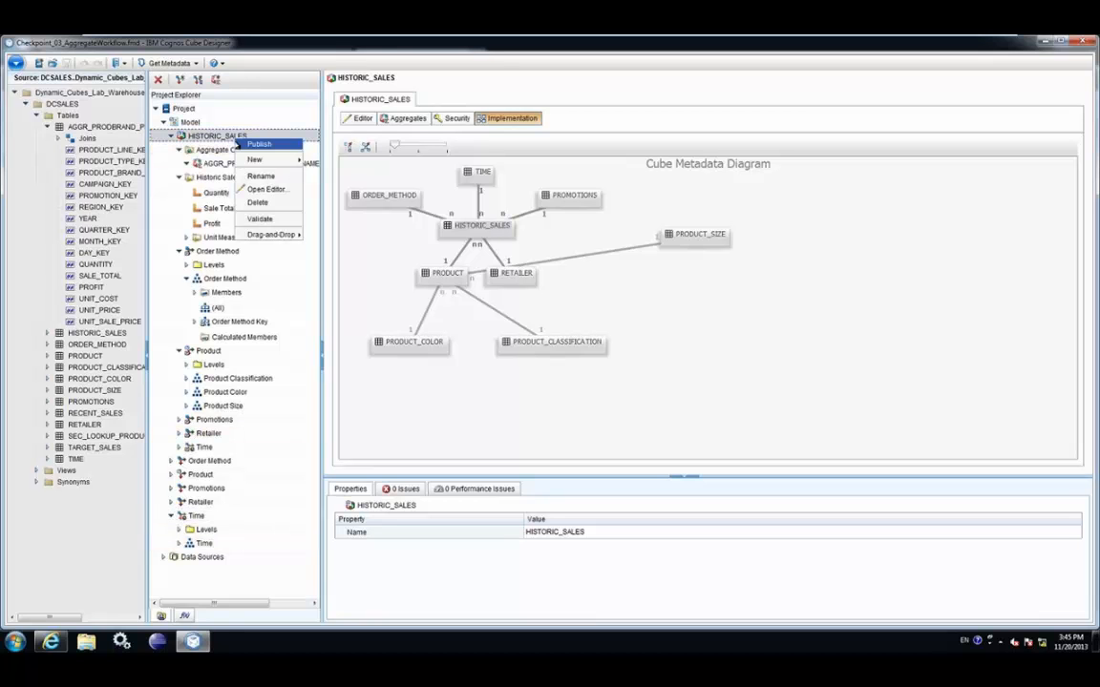
pyautogui.click(241, 143)
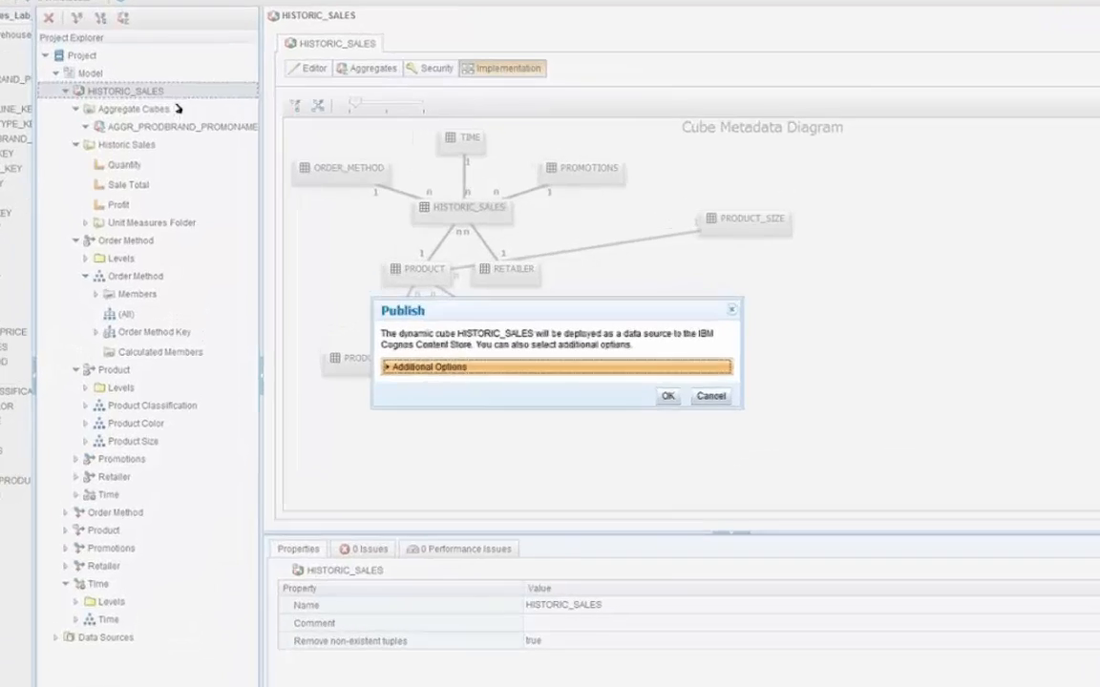
pyautogui.click(431, 348)
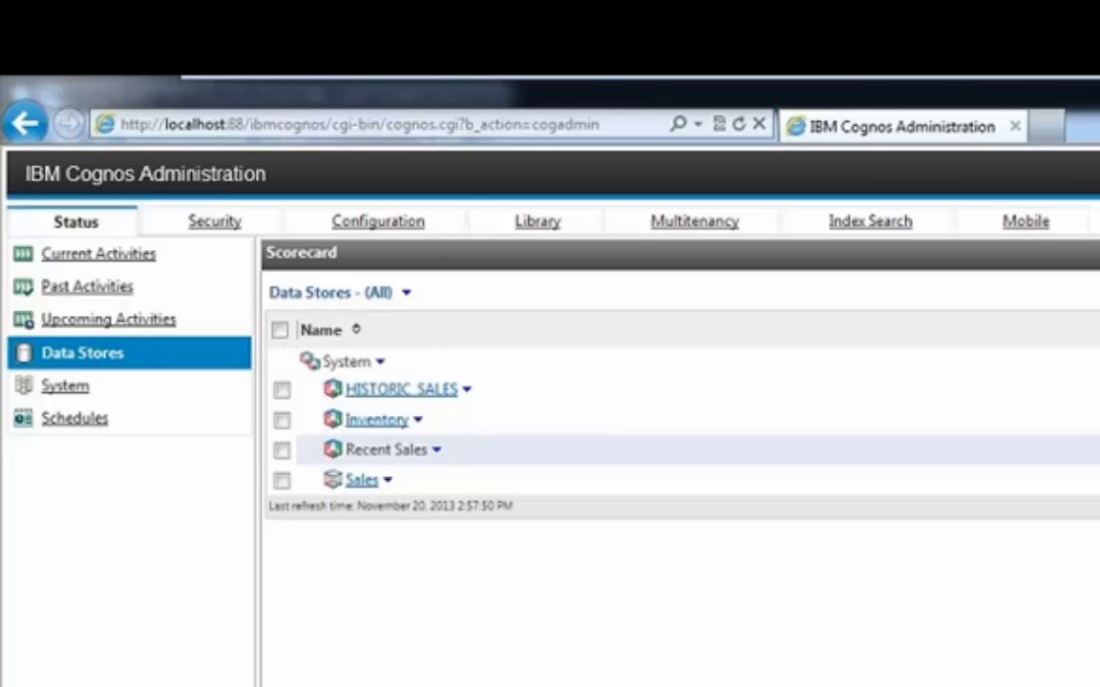
# Drill into Data Stores > HISTORIC_SALES > Default Server Group and open the QueryService action menu
pyautogui.click(416, 222)
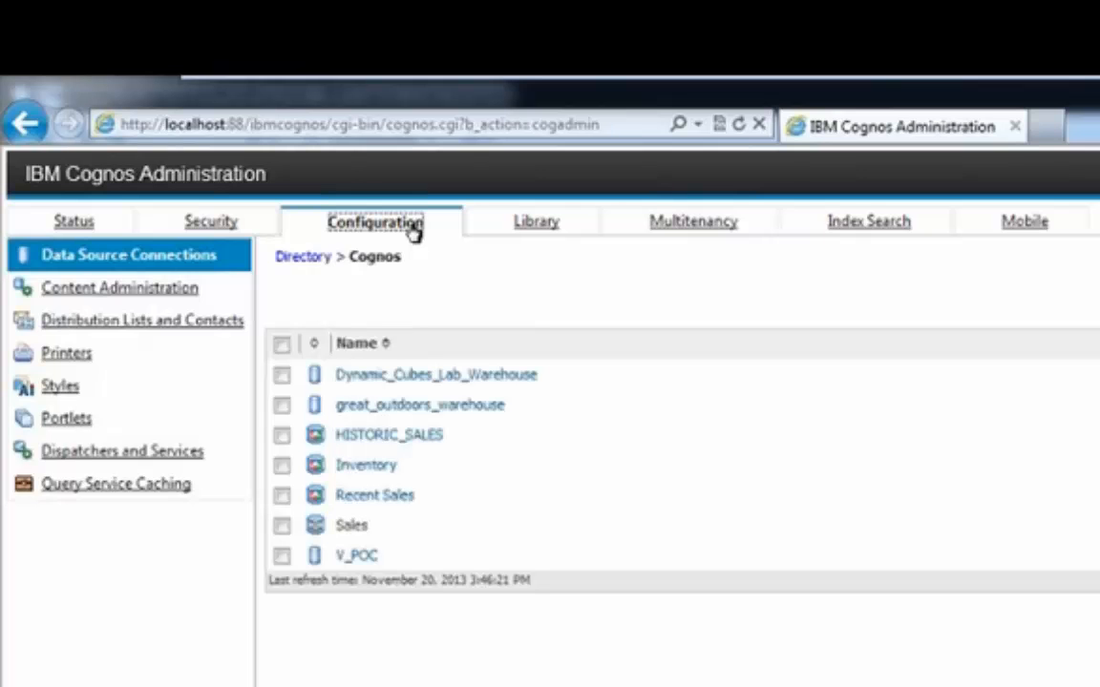
pyautogui.click(65, 222)
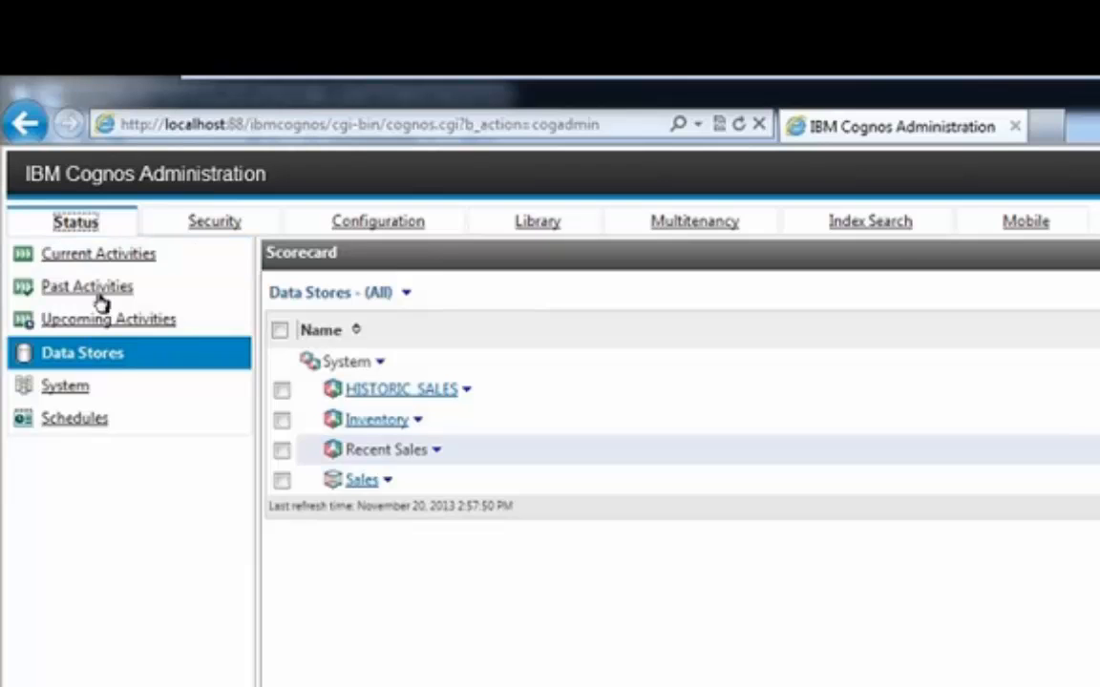
pyautogui.click(112, 358)
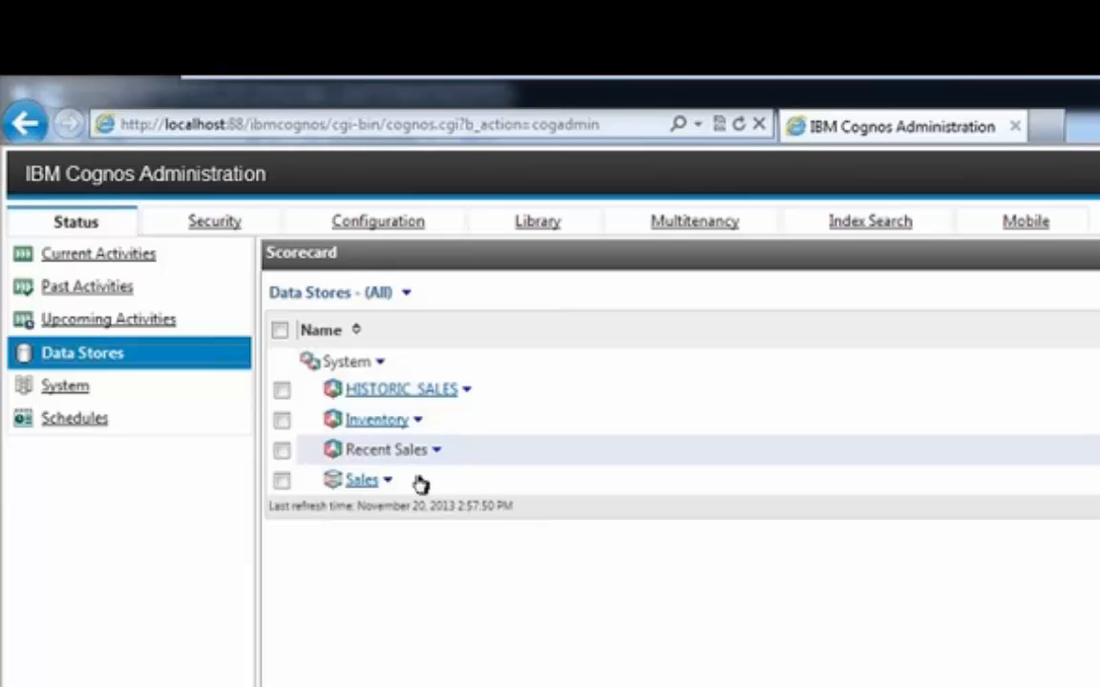
pyautogui.click(436, 449)
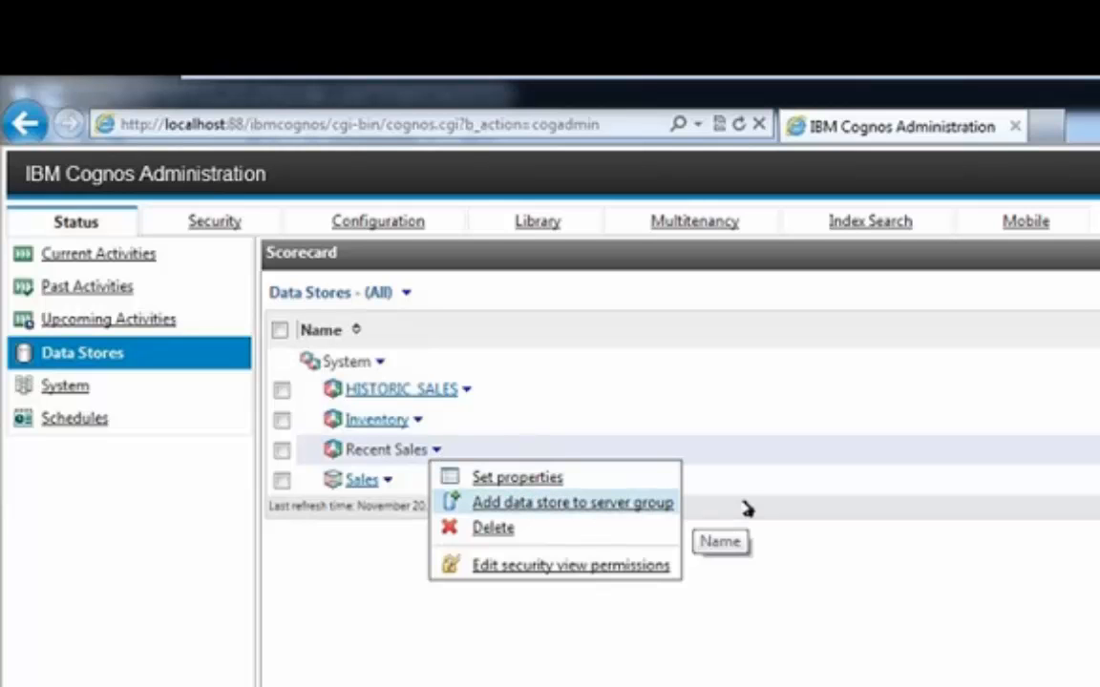
pyautogui.click(387, 393)
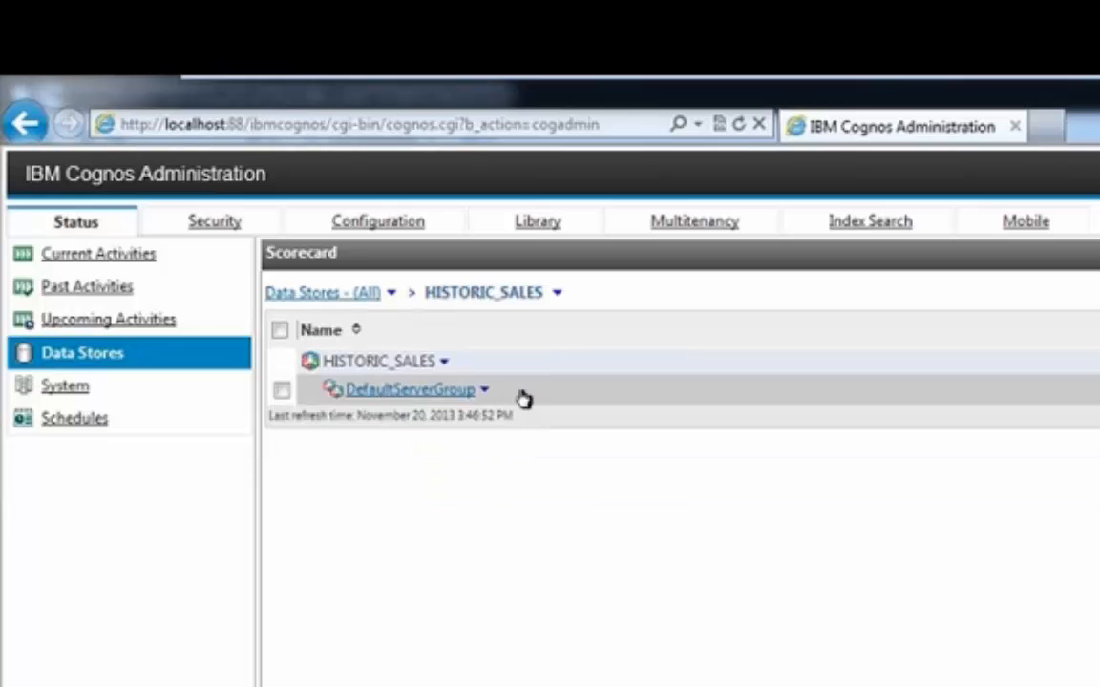
pyautogui.click(409, 392)
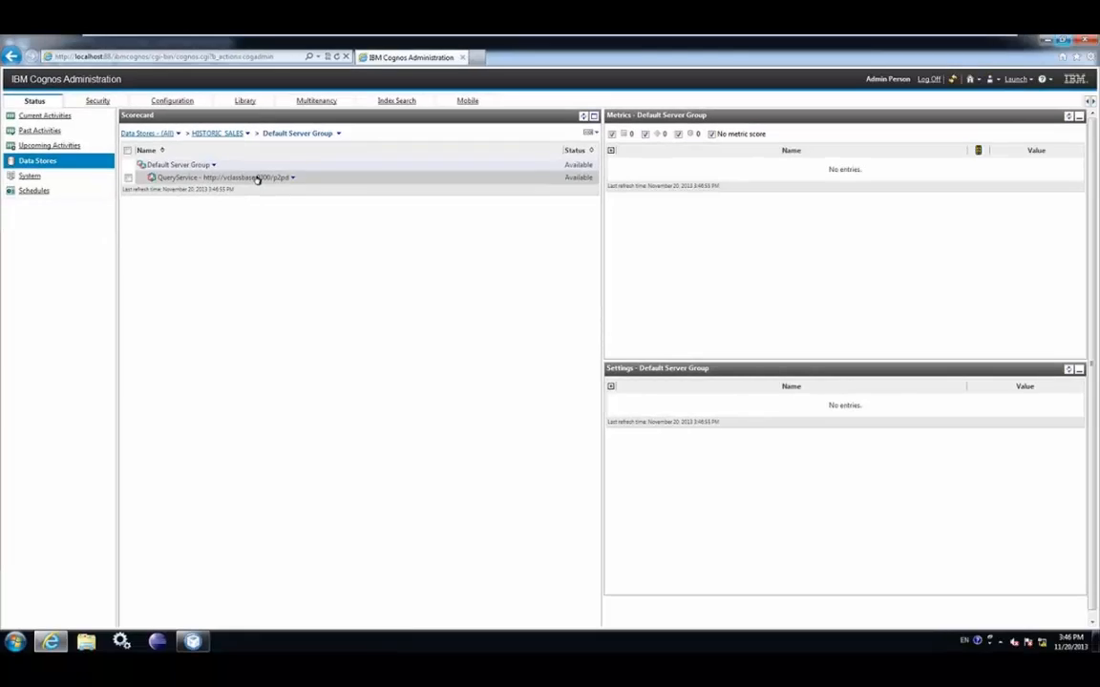
pyautogui.click(292, 177)
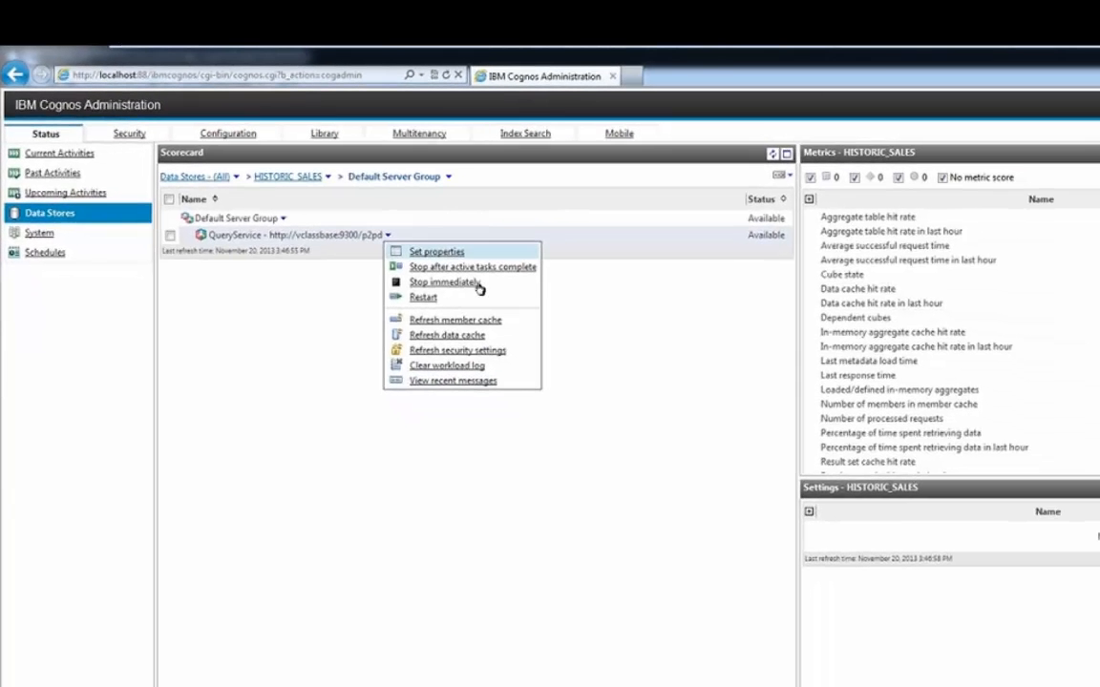
# Review the HISTORIC_SALES Set properties, confirming Enable workload logging, and cancel unchanged
pyautogui.click(651, 354)
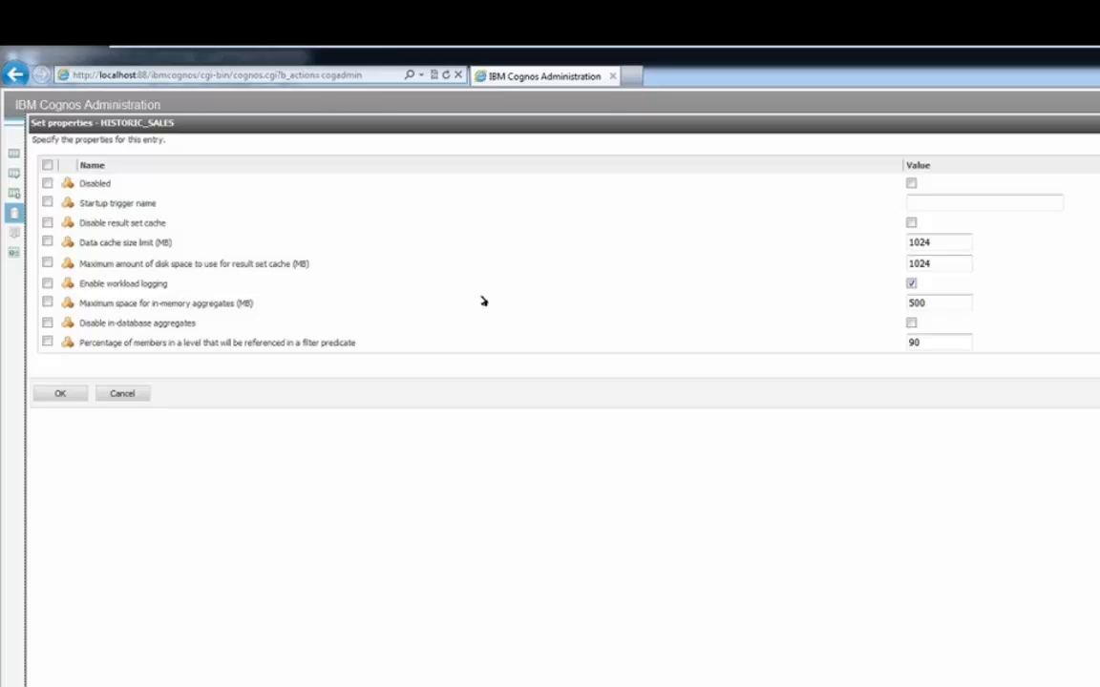
pyautogui.click(141, 393)
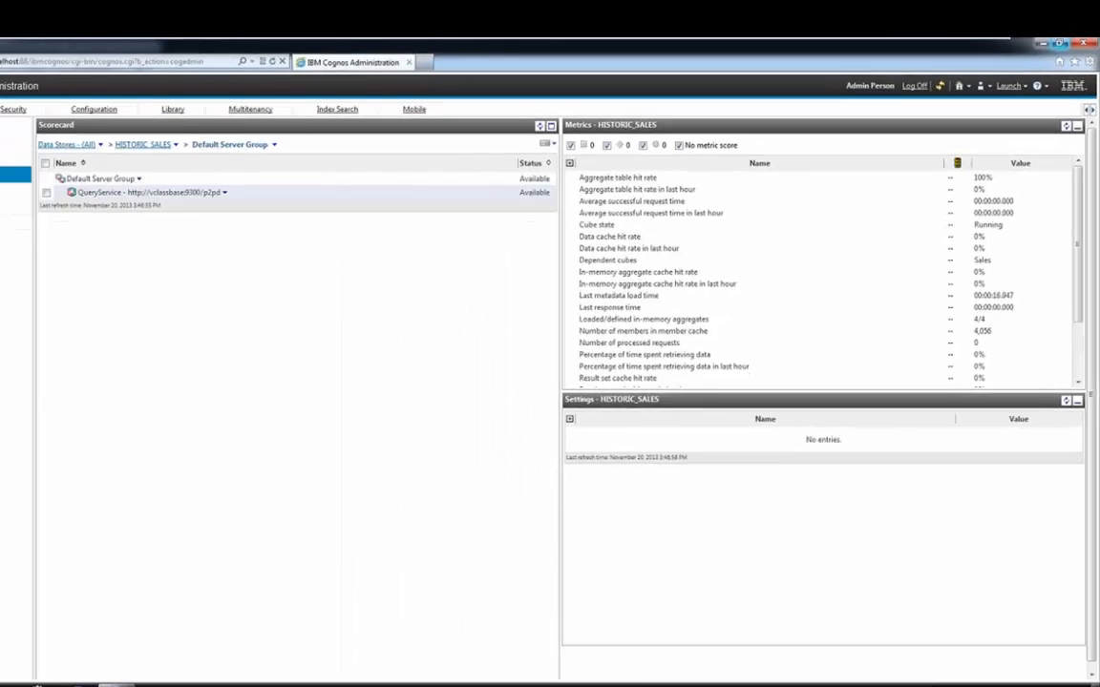
# Launch IBM Cognos Dynamic Query Analyzer from the Start menu and run File > Run Aggregate Advisor
pyautogui.click(14, 642)
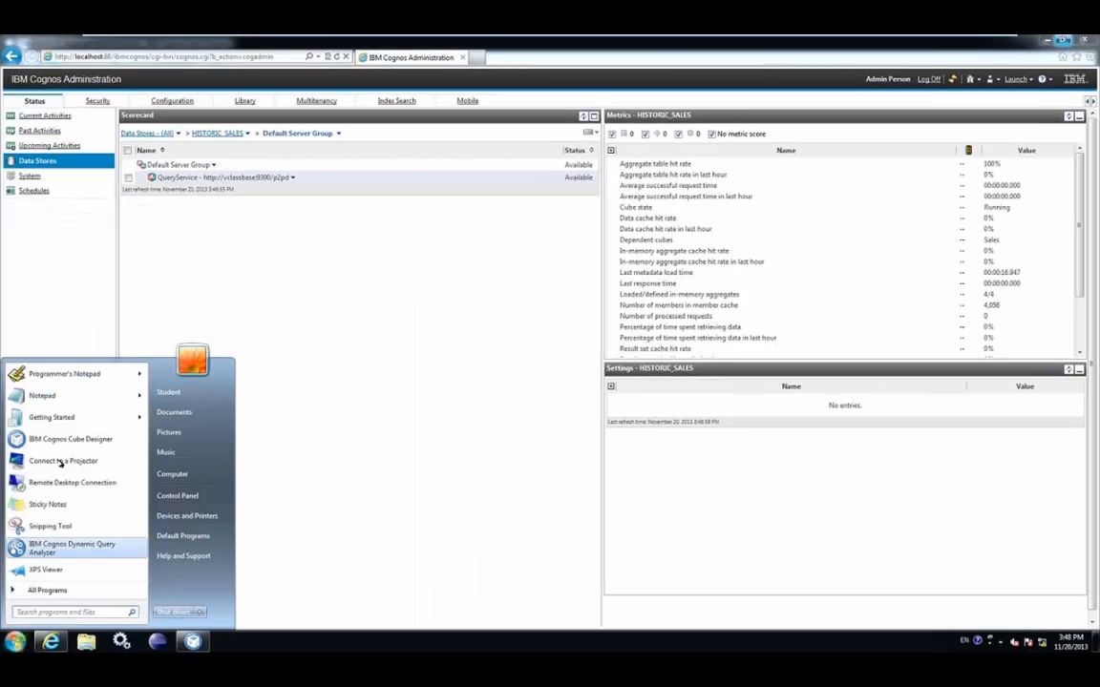
pyautogui.click(72, 547)
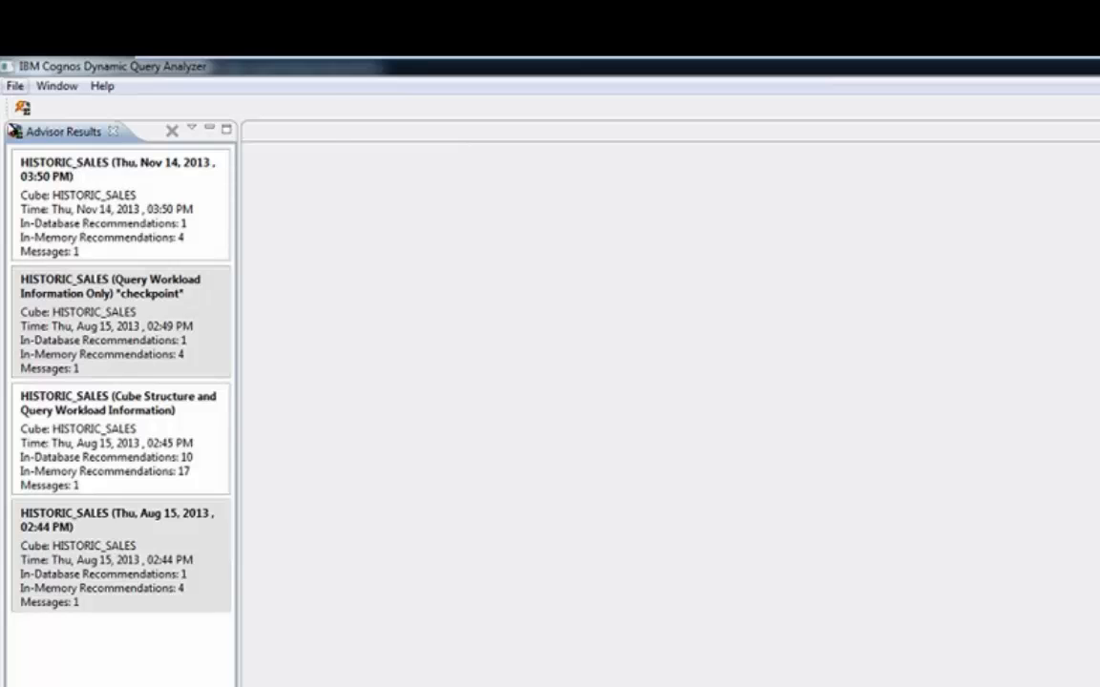
pyautogui.click(15, 86)
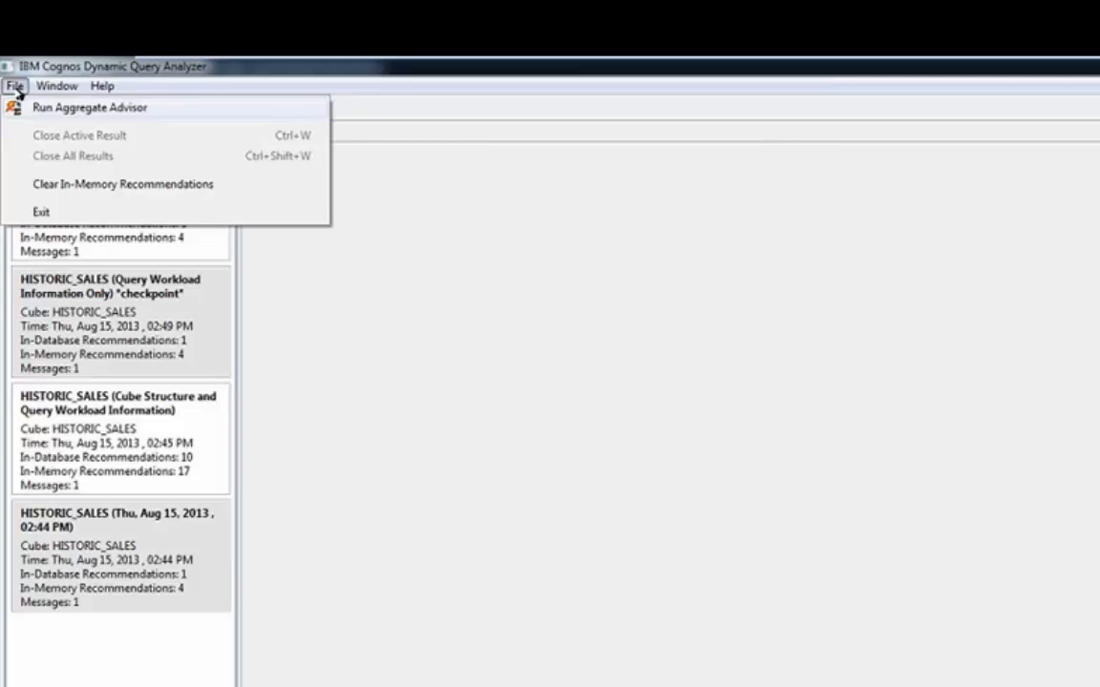
pyautogui.click(40, 110)
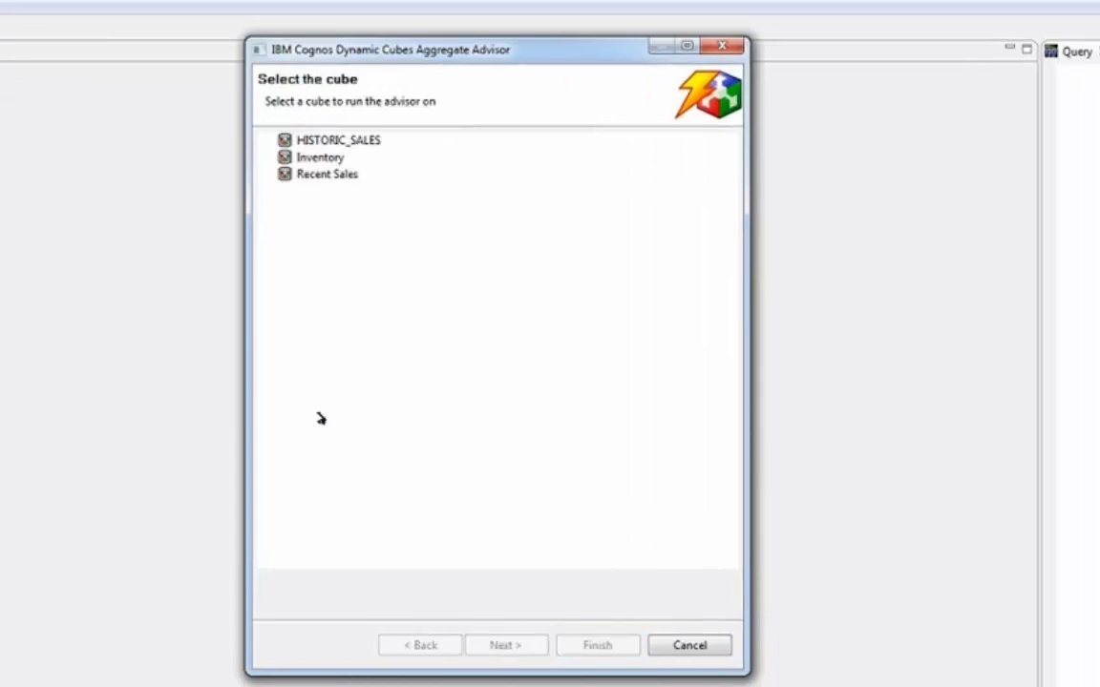
# Run the Aggregate Advisor on HISTORIC_SALES with workload limited to Region_by_ProductBrand_by_YearMonth, Year_by_ProductLine and Promotions_by_Region_by_Quarter
pyautogui.click(336, 143)
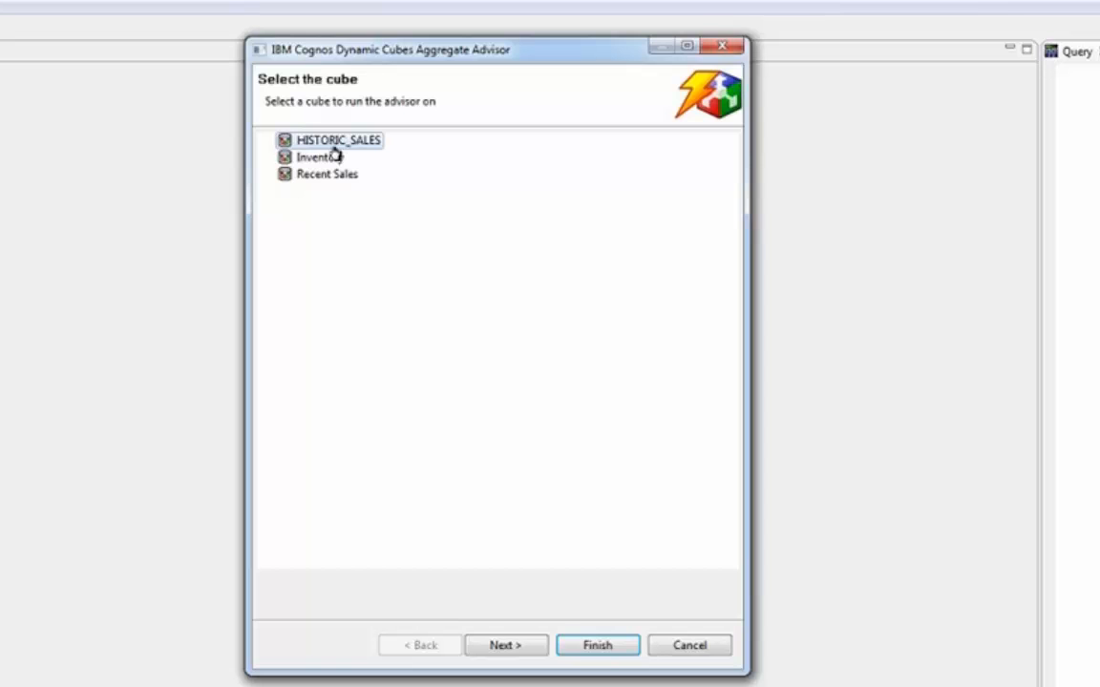
pyautogui.click(507, 649)
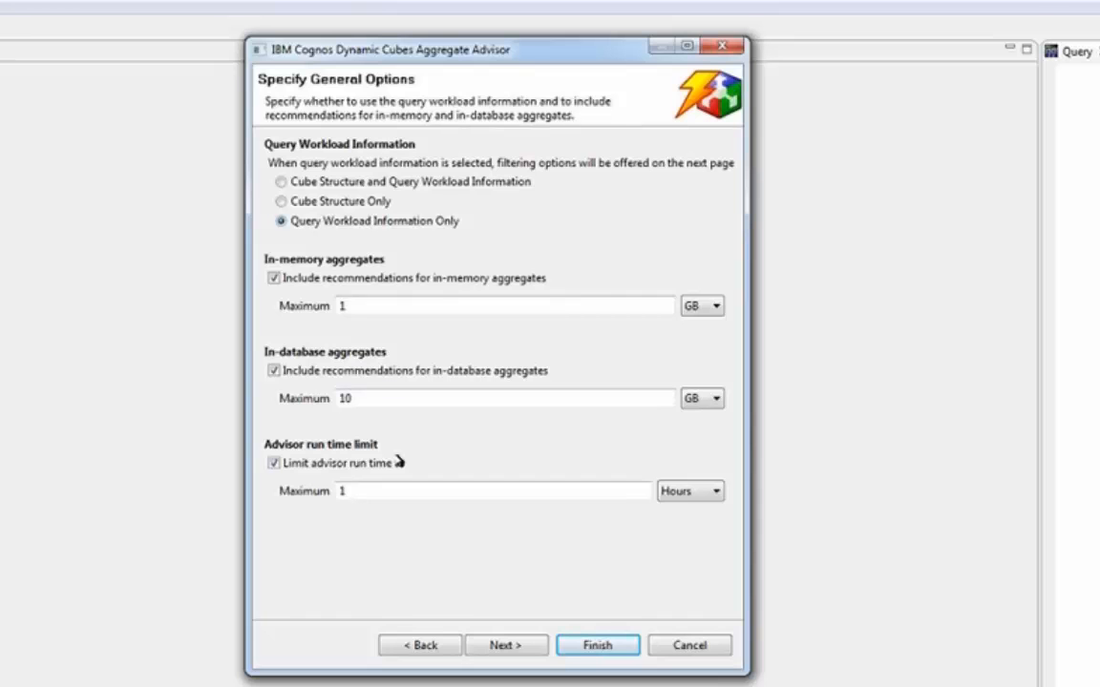
pyautogui.click(524, 650)
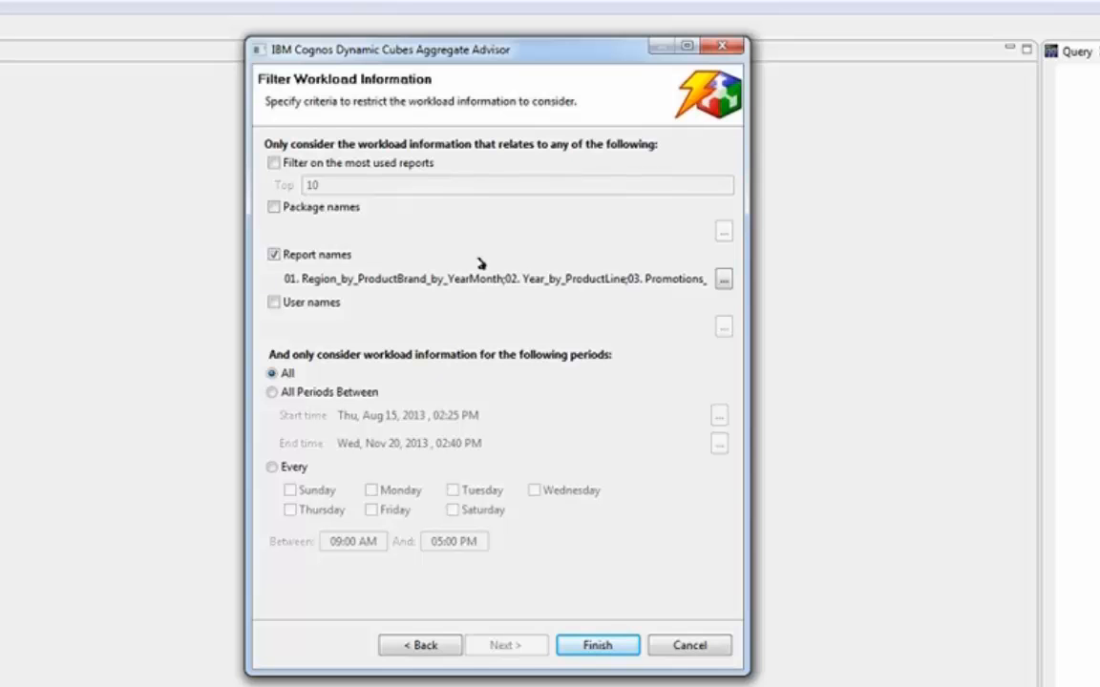
pyautogui.click(724, 279)
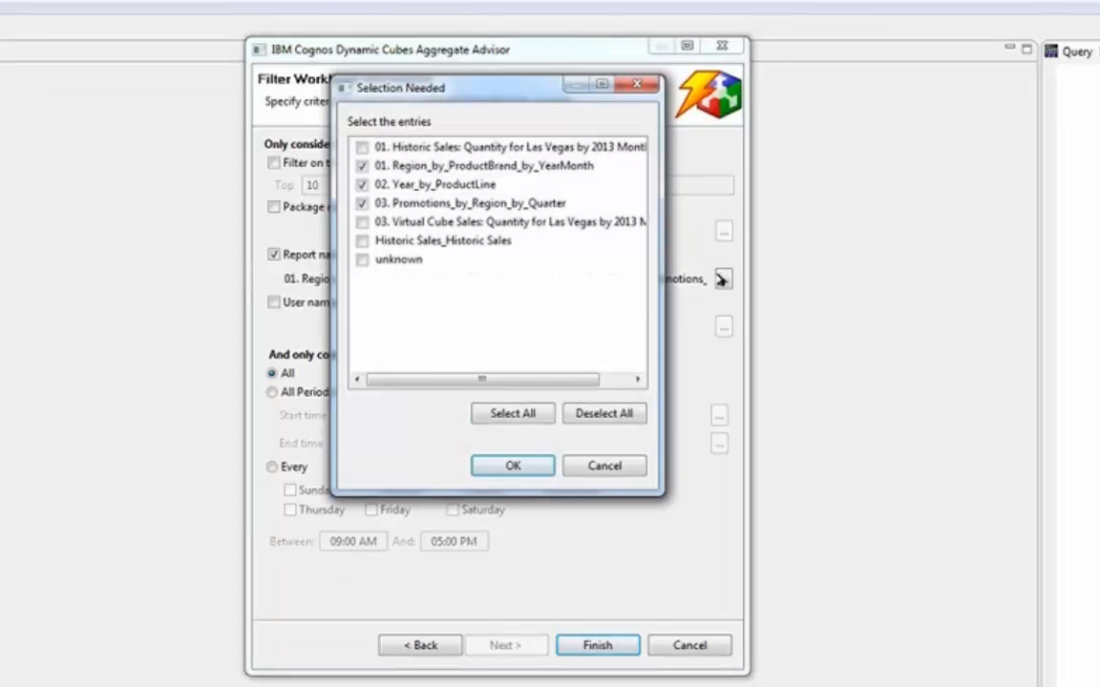
pyautogui.click(513, 465)
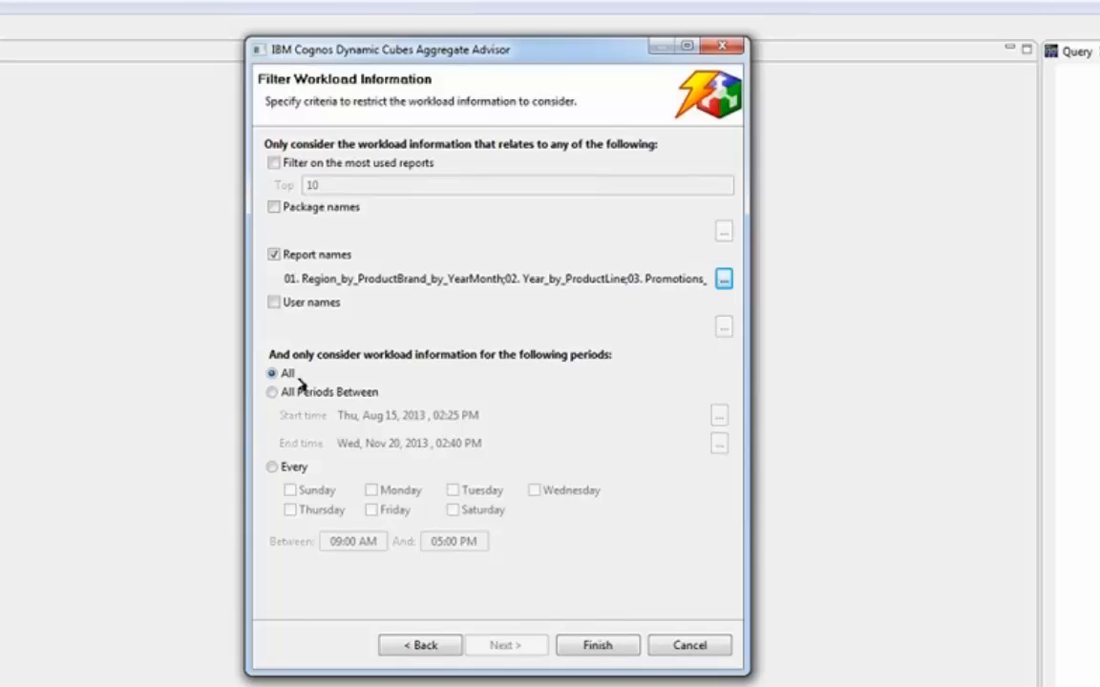
pyautogui.click(593, 644)
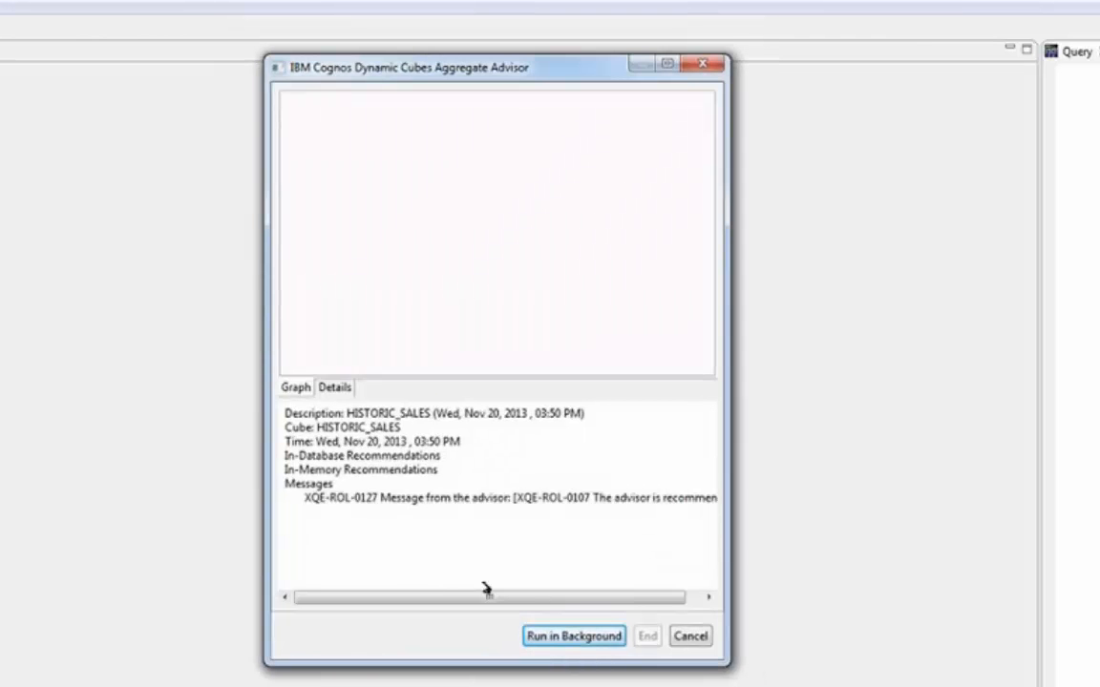
# Let the HISTORIC_SALES advisor run in the background and open its Nov 14 result
pyautogui.moveTo(711, 680); pyautogui.dragTo(931, 682)
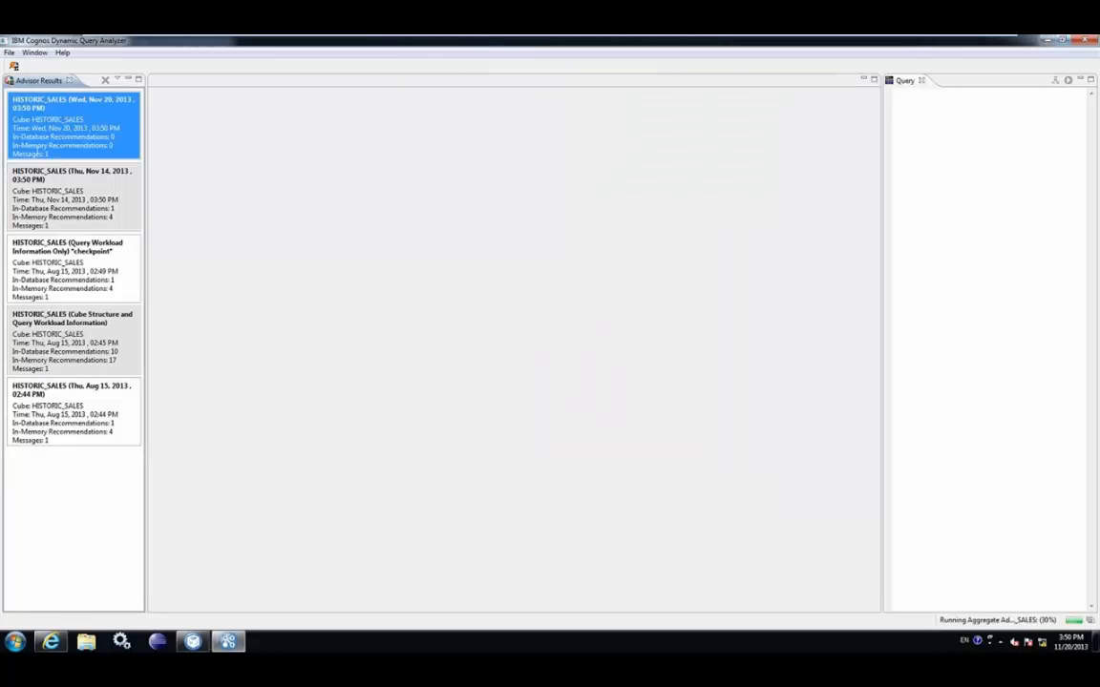
pyautogui.click(71, 197)
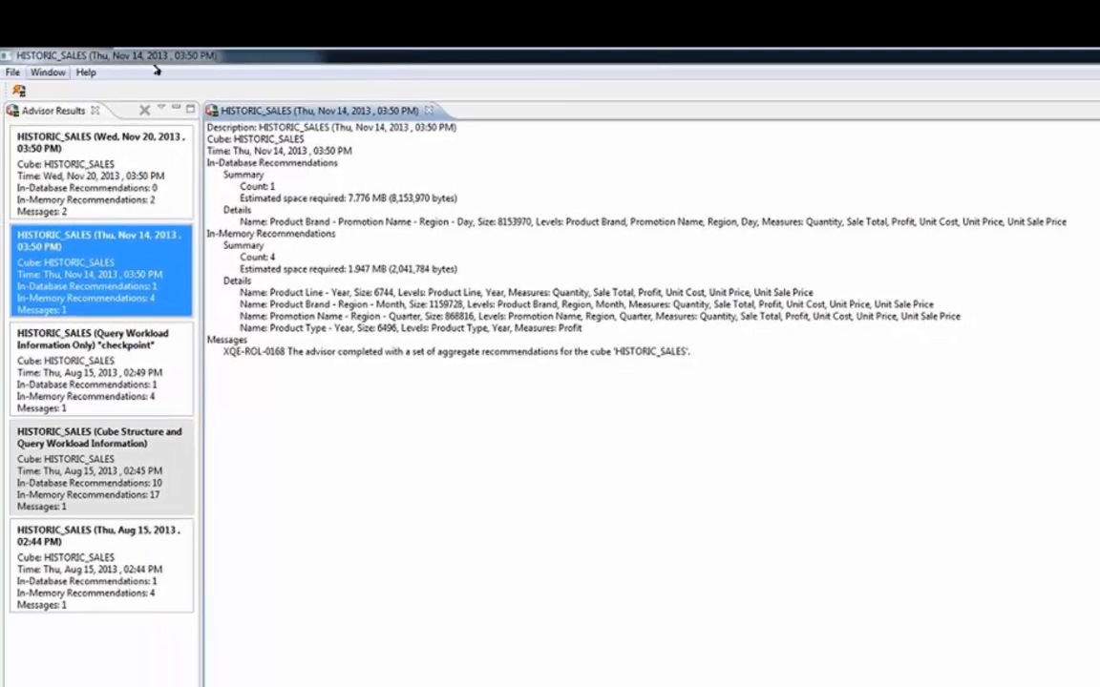
# Look at the in-memory recommendations available to apply, then cancel without applying them
pyautogui.click(12, 72)
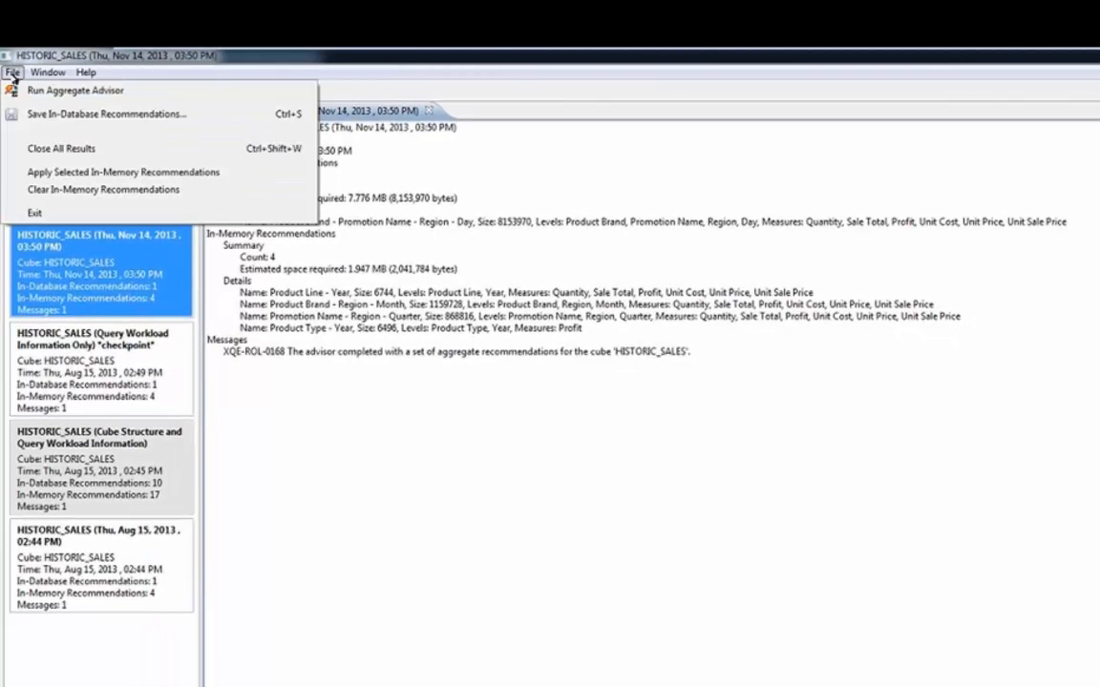
pyautogui.click(59, 172)
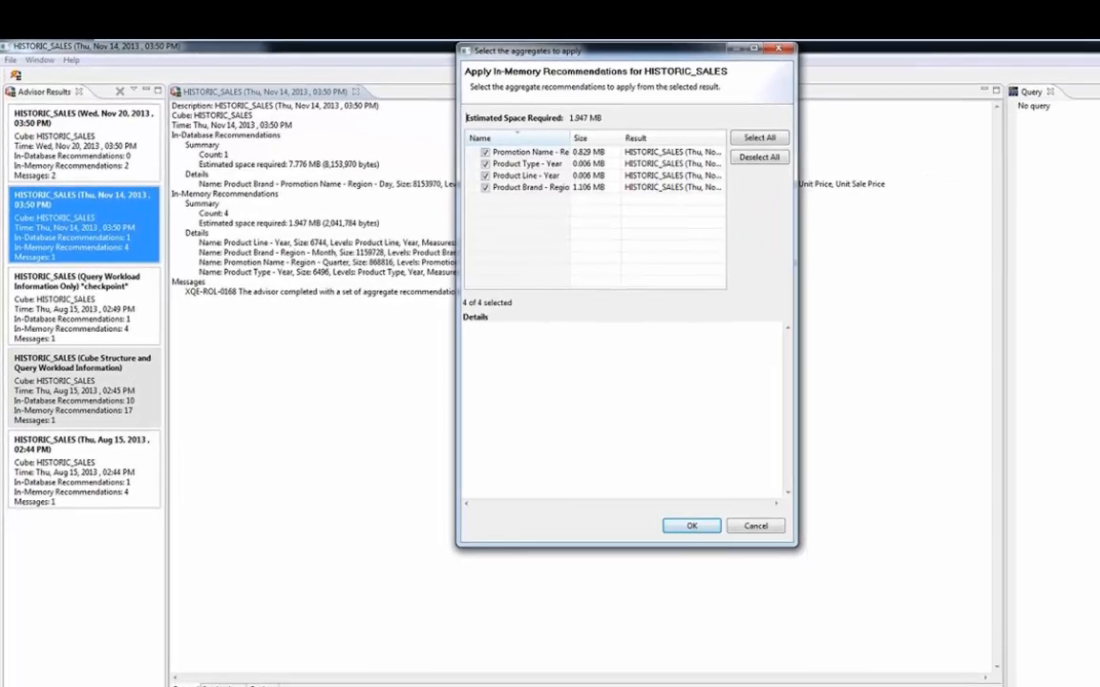
pyautogui.click(726, 514)
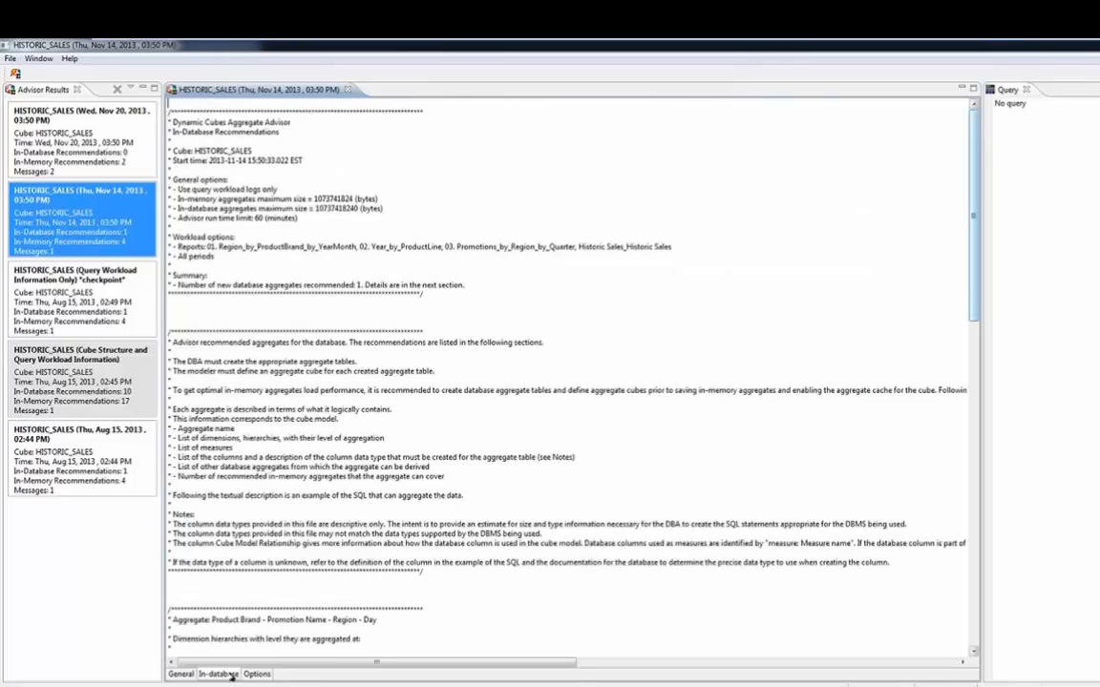
# Review the in-database aggregate Product Brand - Promotion Name - Region - Day, its column types and sample SQL
pyautogui.moveTo(974, 152); pyautogui.dragTo(976, 503)
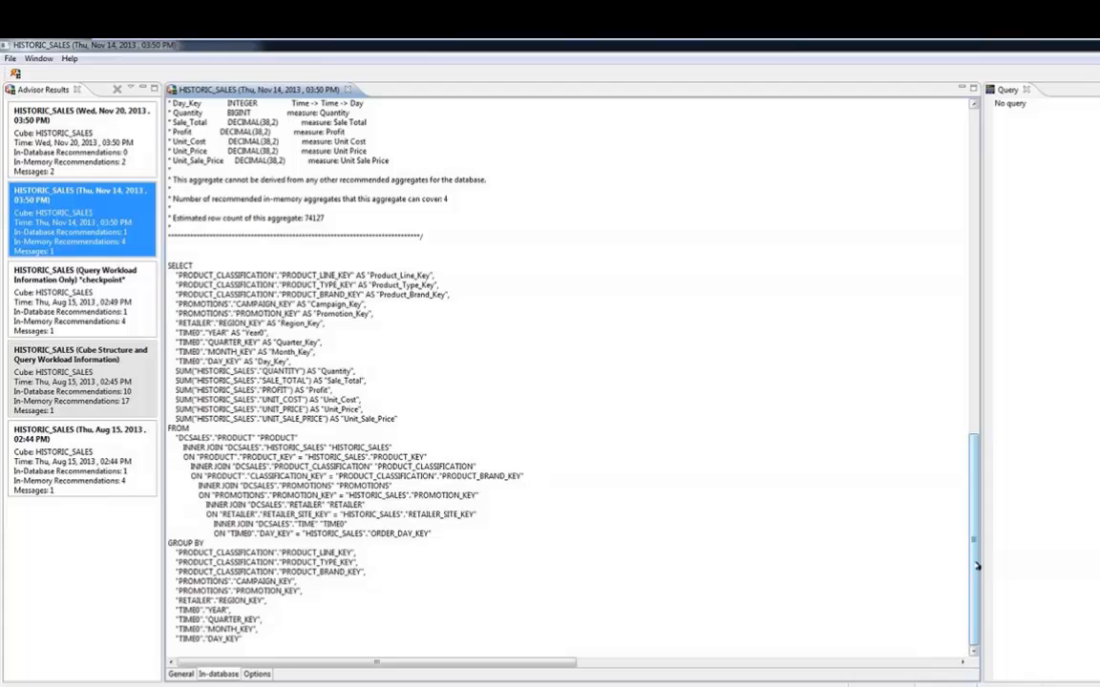
pyautogui.scroll(9, 977, 566)
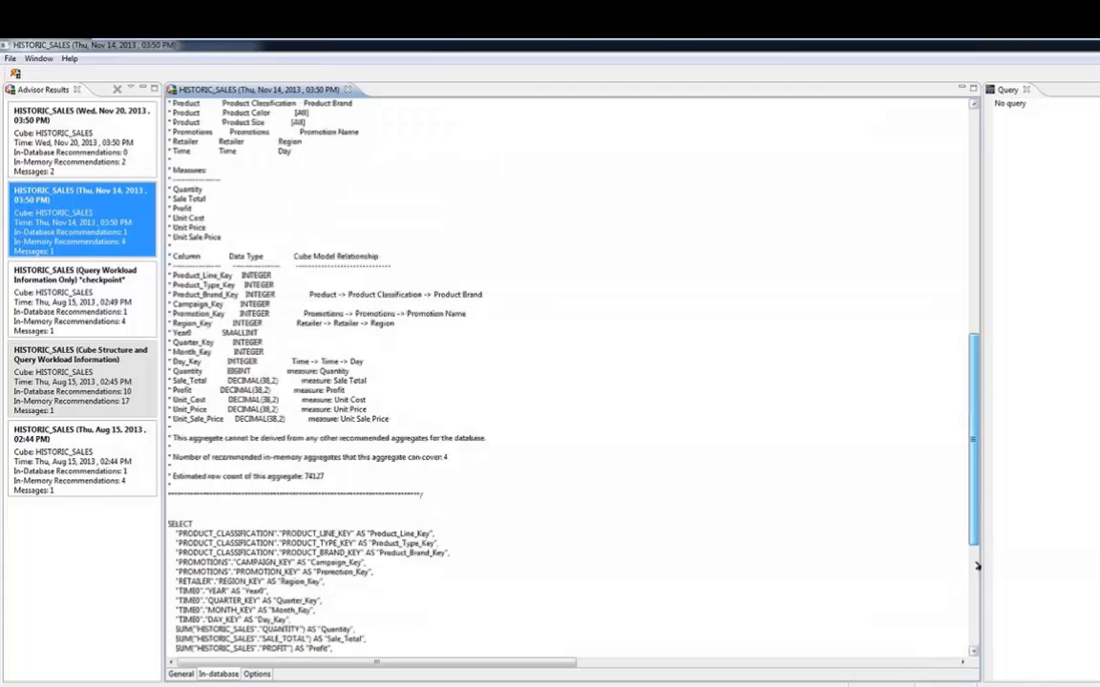
pyautogui.scroll(9, 977, 566)
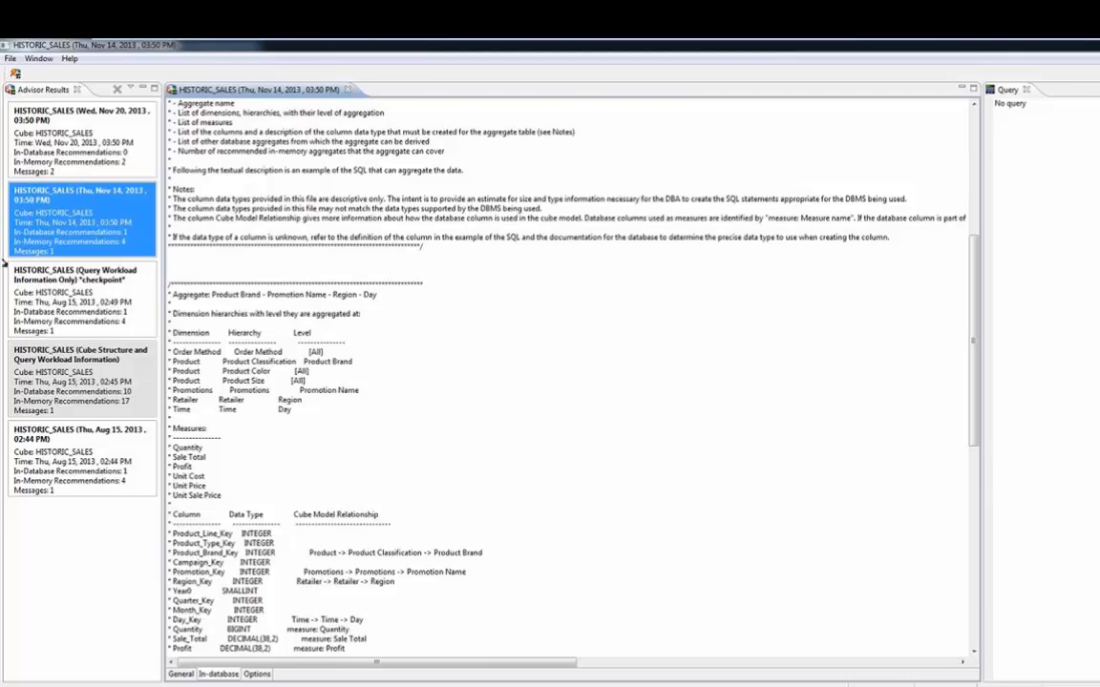
pyautogui.moveTo(214, 686)
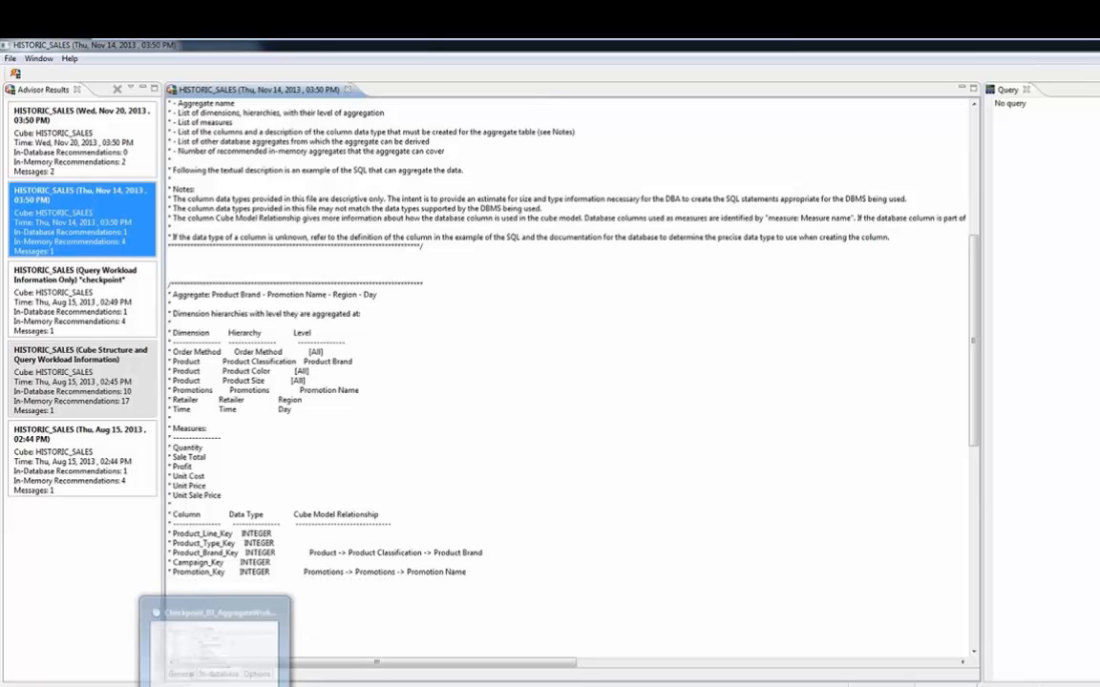